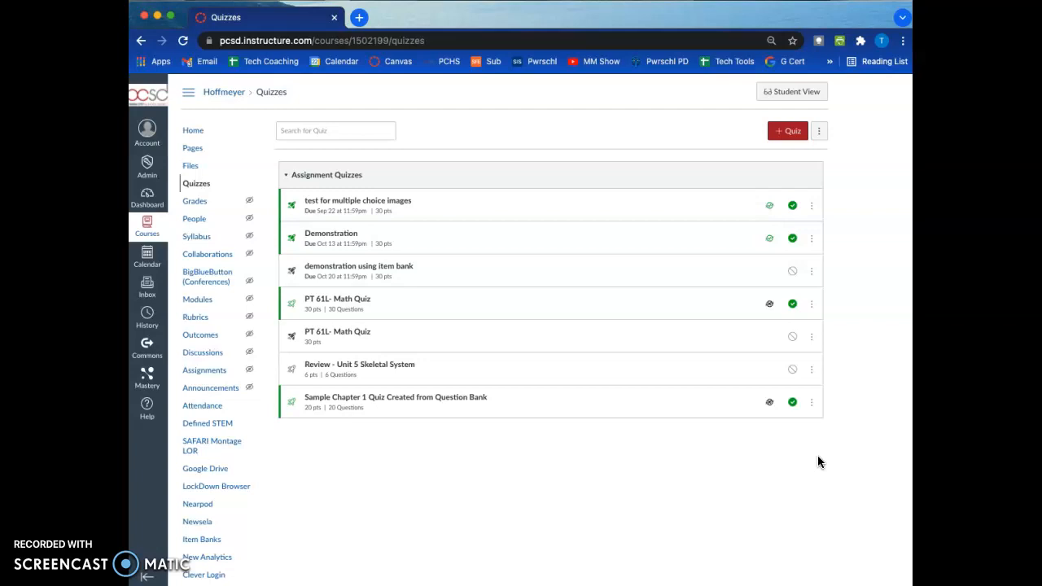
- Create a new quiz with the New Quizzes engine and name it "Demo Quiz"
{"action": "left_click", "coordinate": [792, 131]}
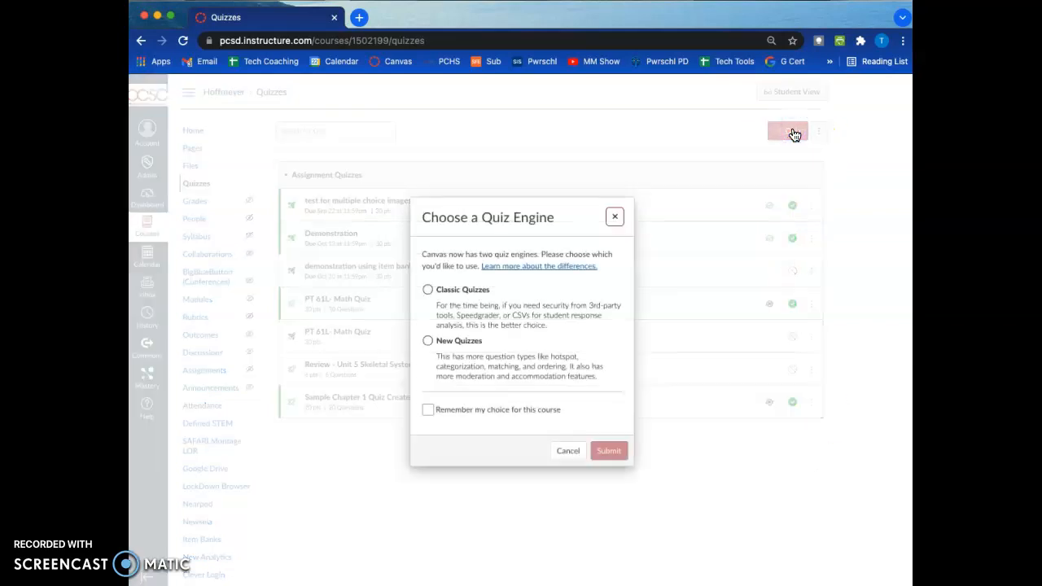
{"action": "left_click", "coordinate": [427, 340]}
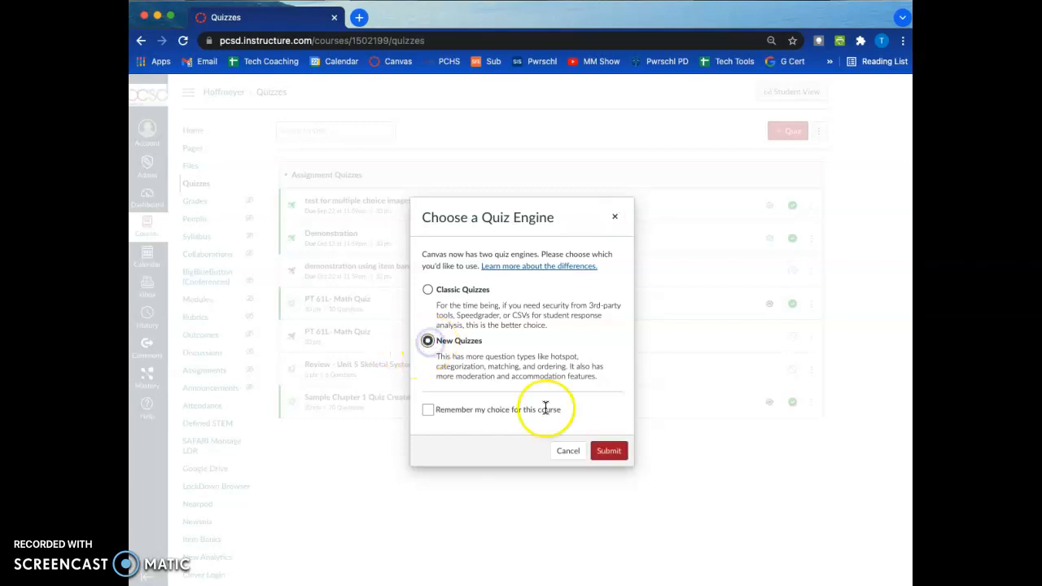
{"action": "left_click", "coordinate": [613, 461]}
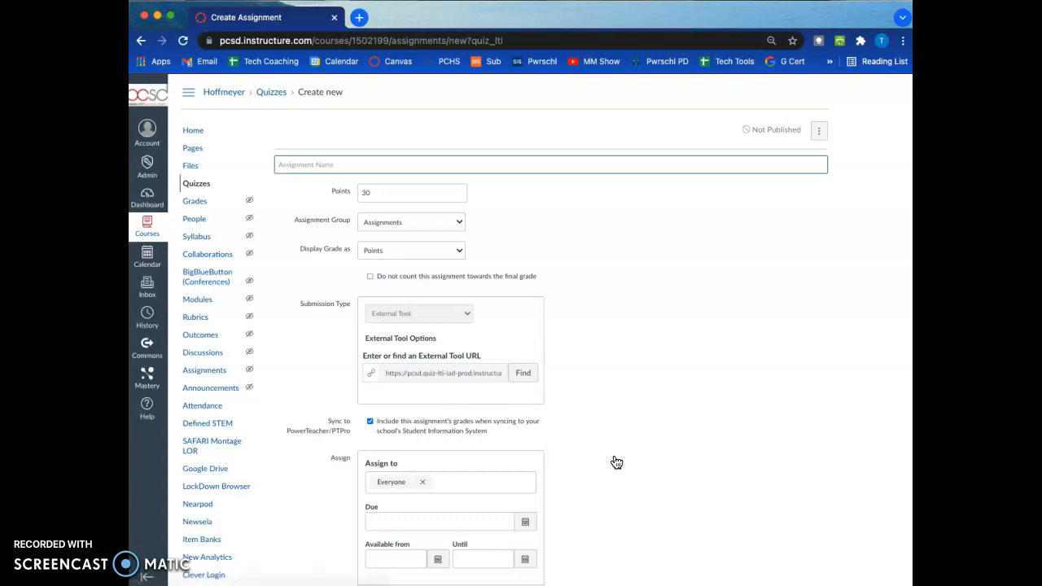
{"action": "left_click", "coordinate": [366, 164]}
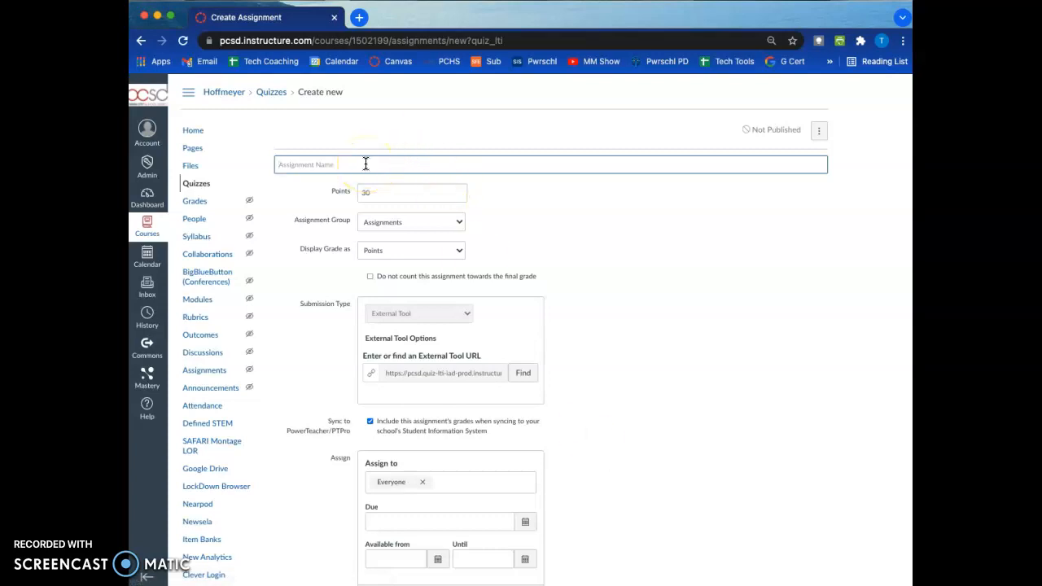
{"action": "type", "text": "Demo Quiz"}
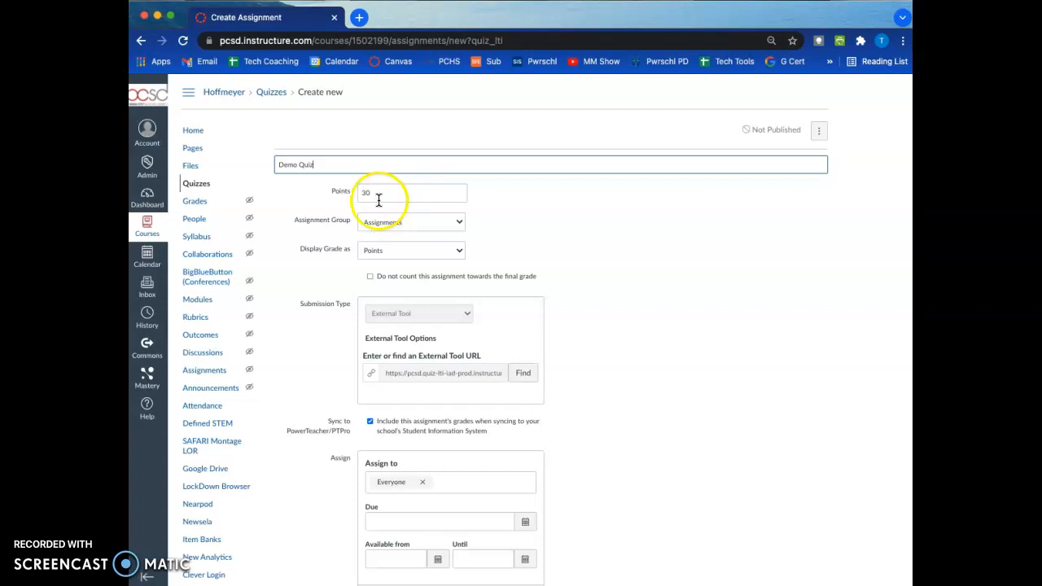
- Set the quiz's due date to Oct 22, 2021 and proceed to building its content
{"action": "scroll", "coordinate": [410, 244], "scroll_direction": "down", "scroll_amount": 2}
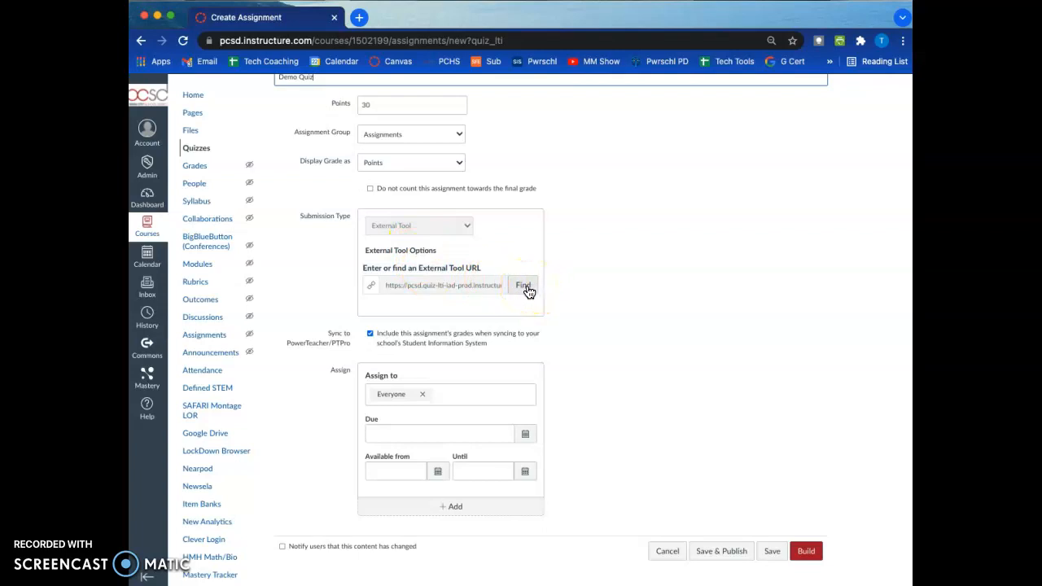
{"action": "scroll", "coordinate": [597, 318], "scroll_direction": "down", "scroll_amount": 1}
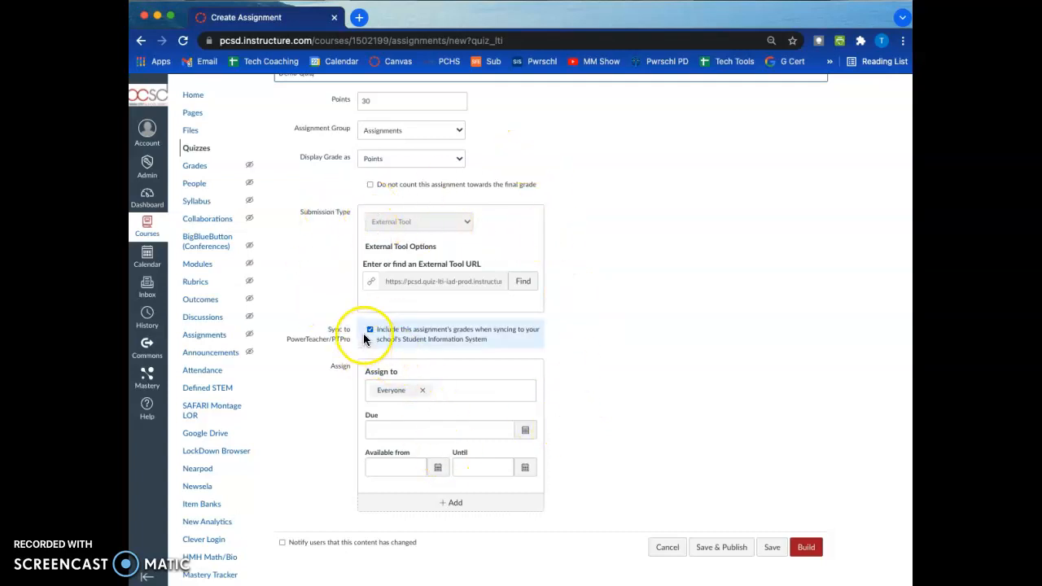
{"action": "left_click", "coordinate": [527, 428]}
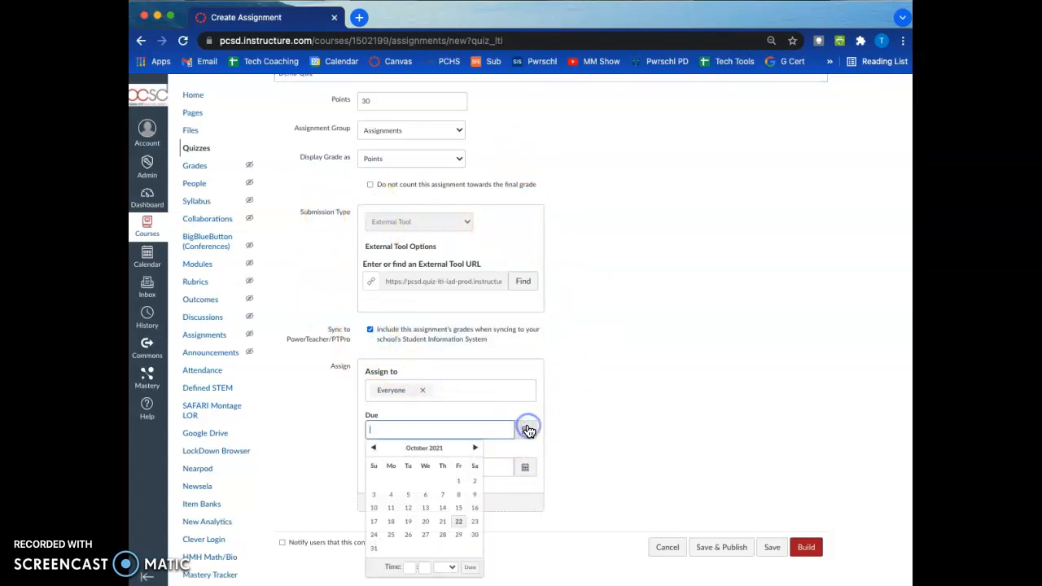
{"action": "left_click", "coordinate": [458, 524]}
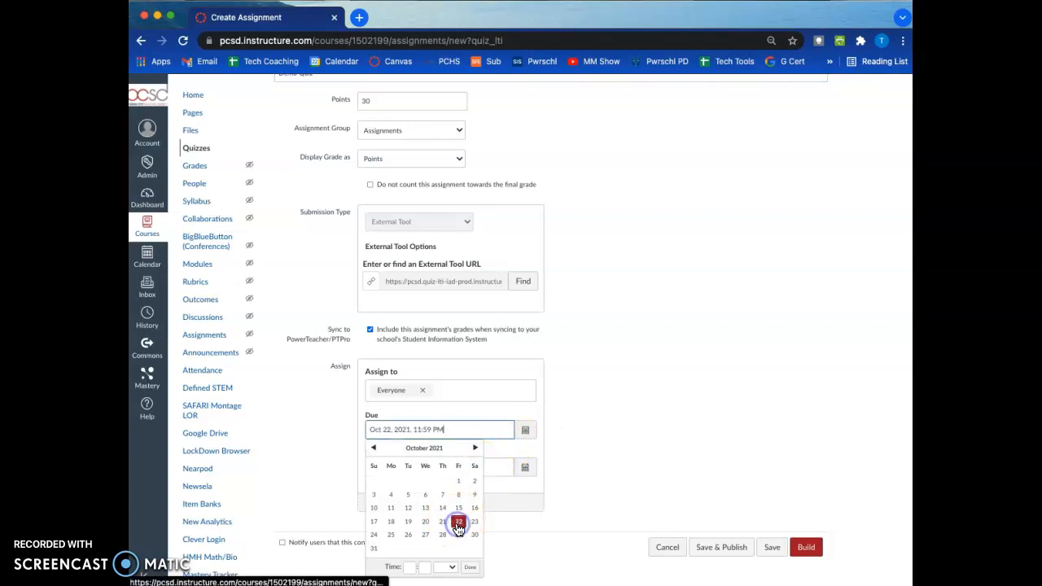
{"action": "left_click", "coordinate": [601, 453]}
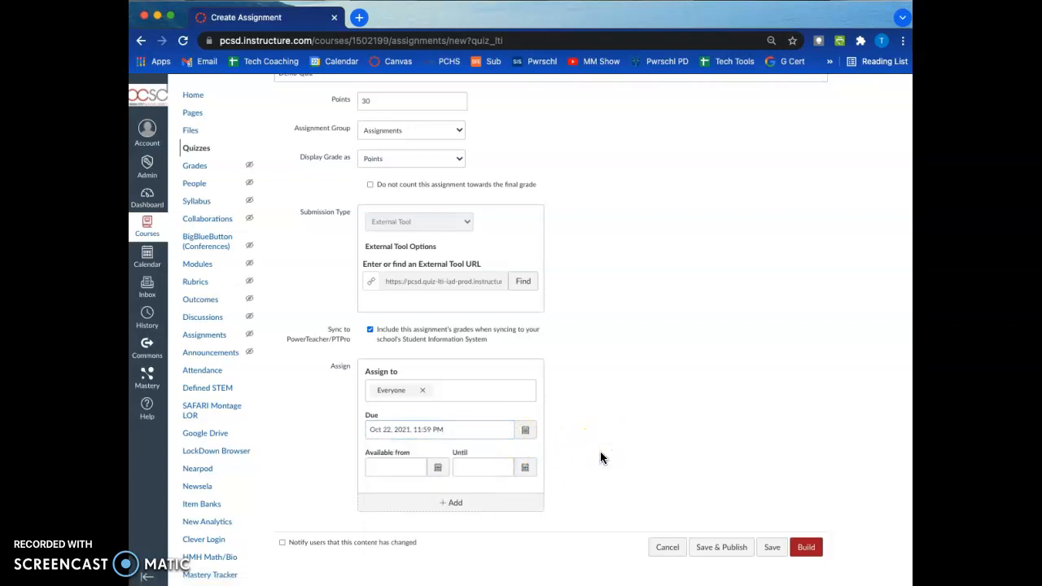
{"action": "scroll", "coordinate": [609, 431], "scroll_direction": "up", "scroll_amount": 2}
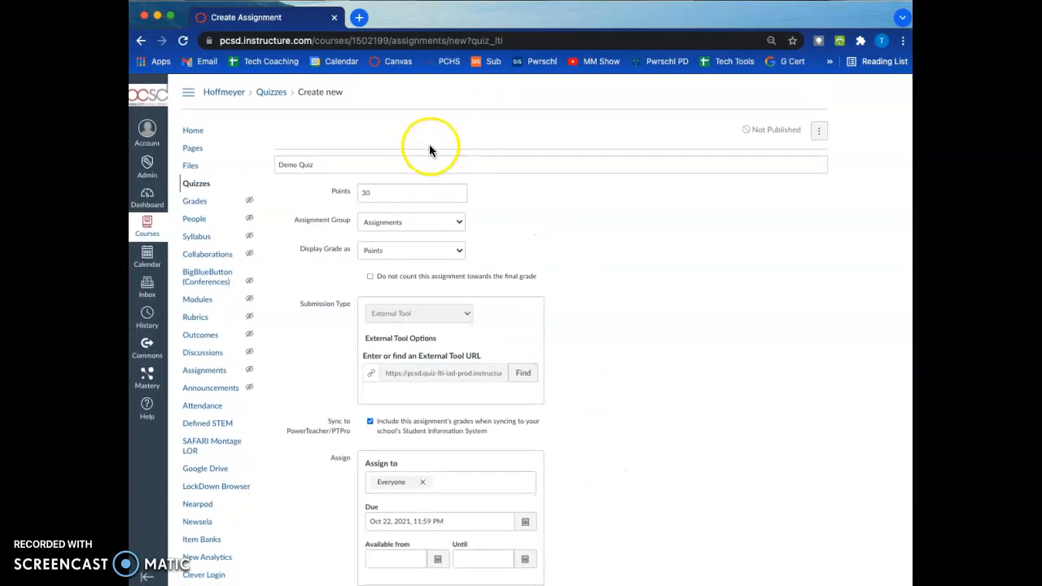
{"action": "scroll", "coordinate": [634, 295], "scroll_direction": "down", "scroll_amount": 2}
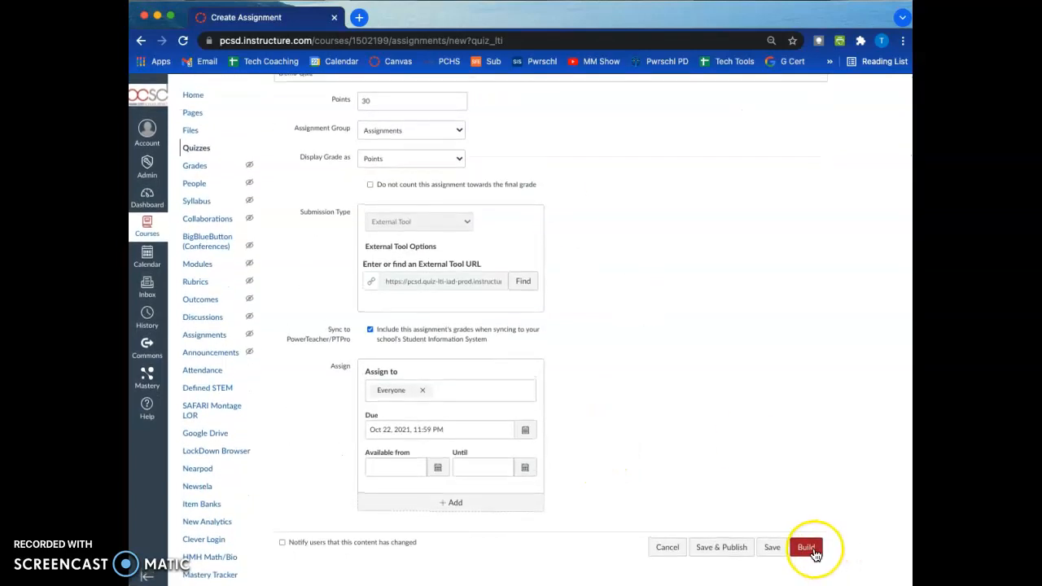
{"action": "left_click", "coordinate": [806, 547]}
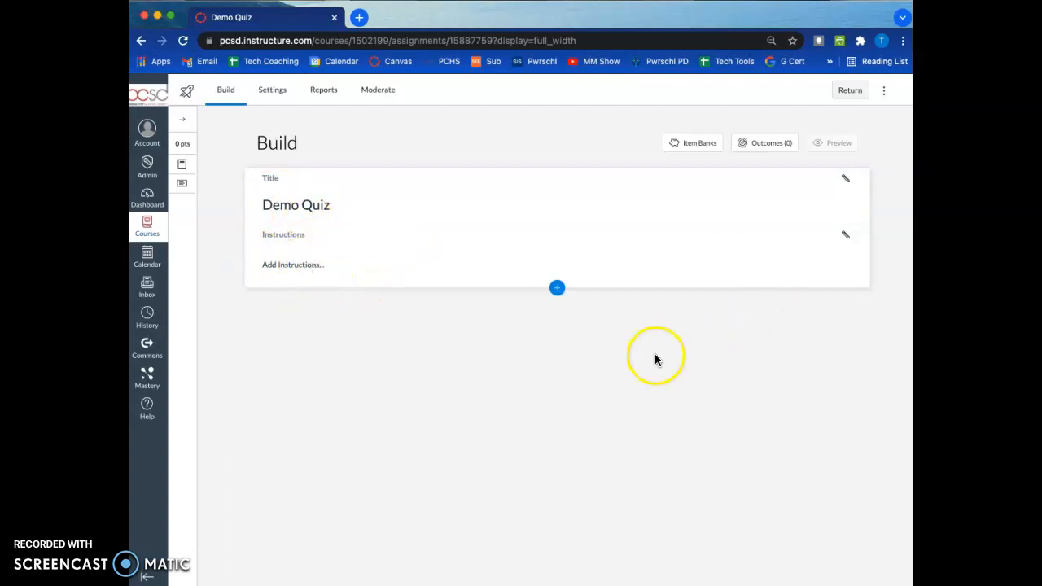
- Insert a stimulus into the quiz and title it "Painting"
{"action": "left_click", "coordinate": [558, 290]}
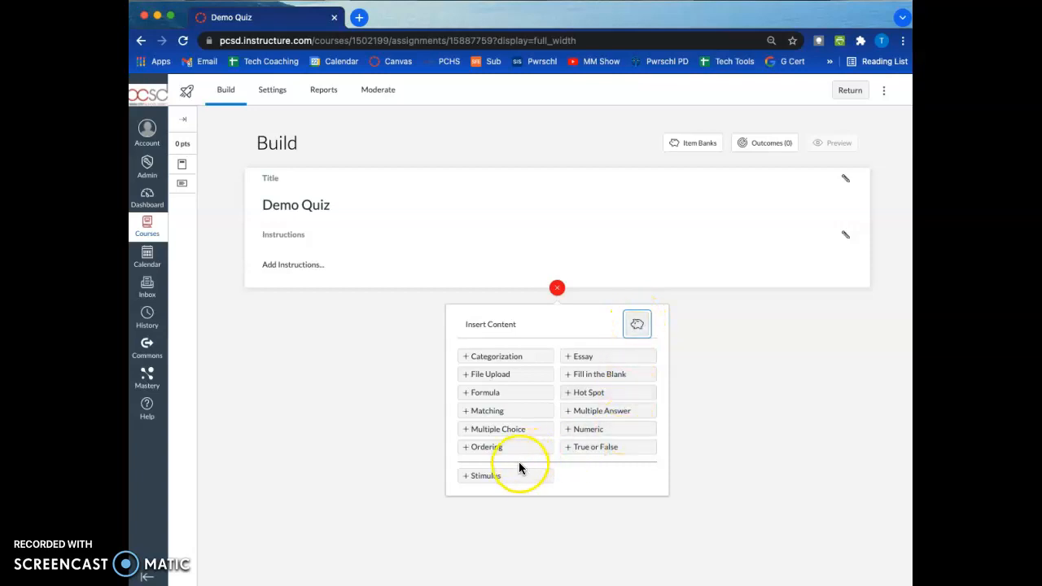
{"action": "left_click", "coordinate": [498, 477]}
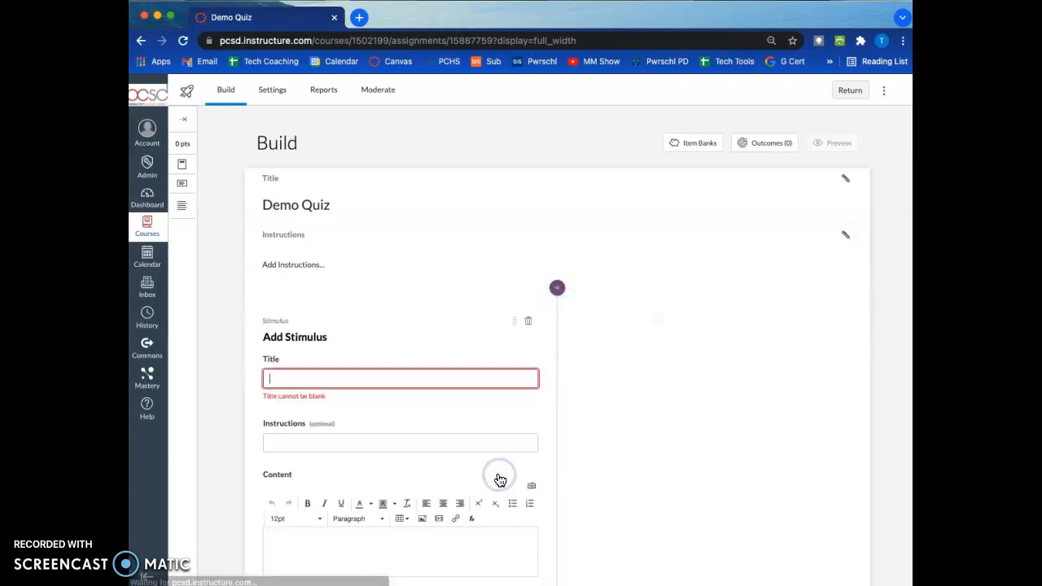
{"action": "scroll", "coordinate": [498, 479], "scroll_direction": "down", "scroll_amount": 2}
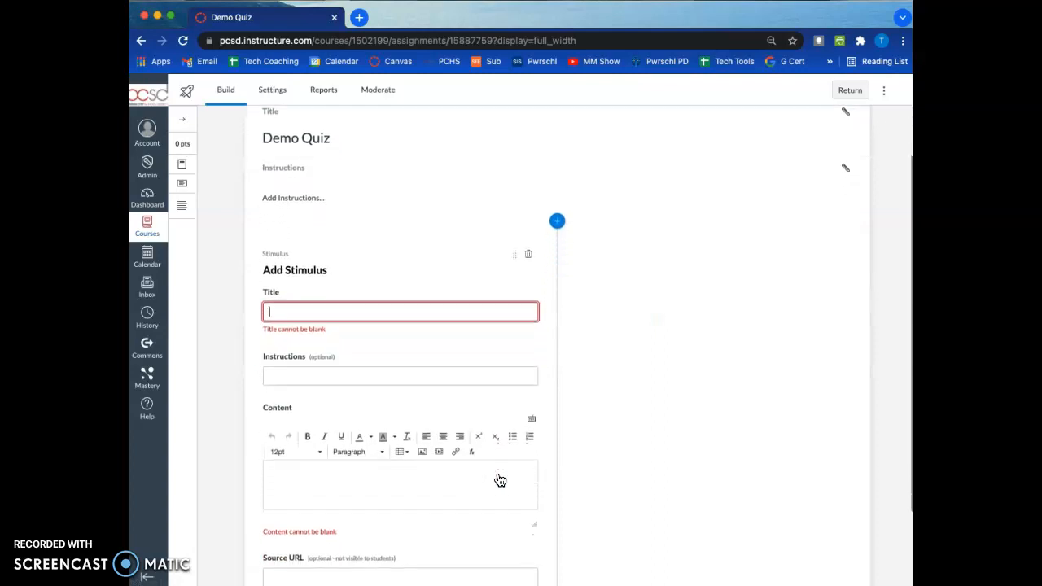
{"action": "type", "text": "Painting"}
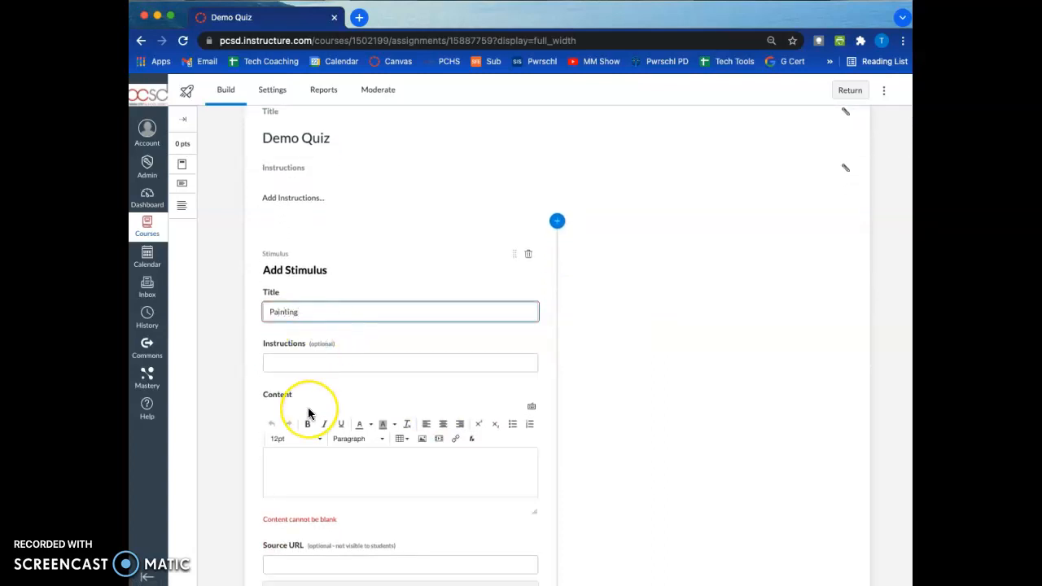
{"action": "scroll", "coordinate": [307, 413], "scroll_direction": "down", "scroll_amount": 3}
- Import the image download.jpg from the Desktop into the stimulus content and add the stimulus to the quiz
{"action": "left_click", "coordinate": [317, 386]}
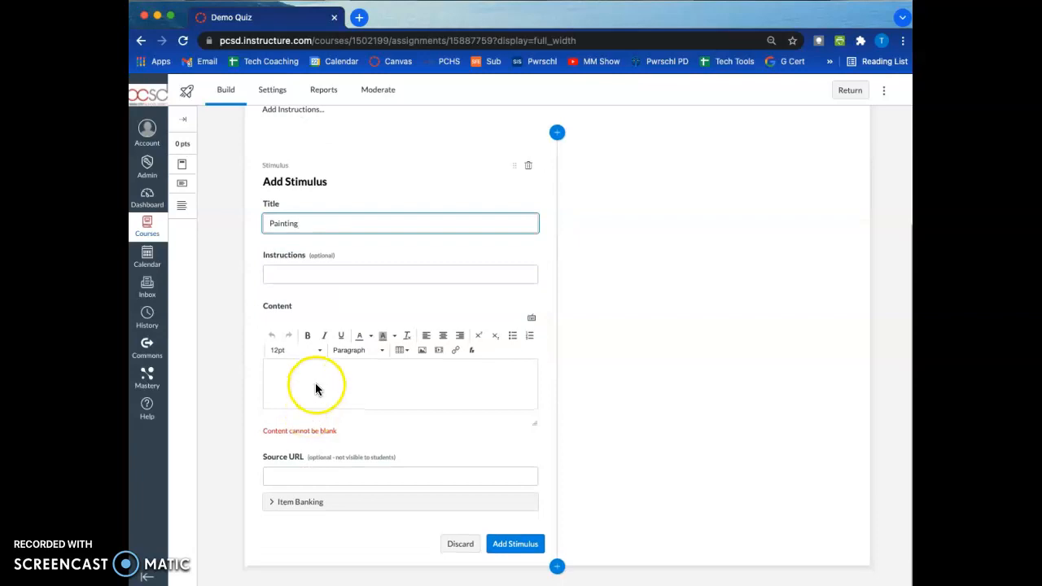
{"action": "left_click", "coordinate": [427, 355]}
{"action": "left_click", "coordinate": [599, 329]}
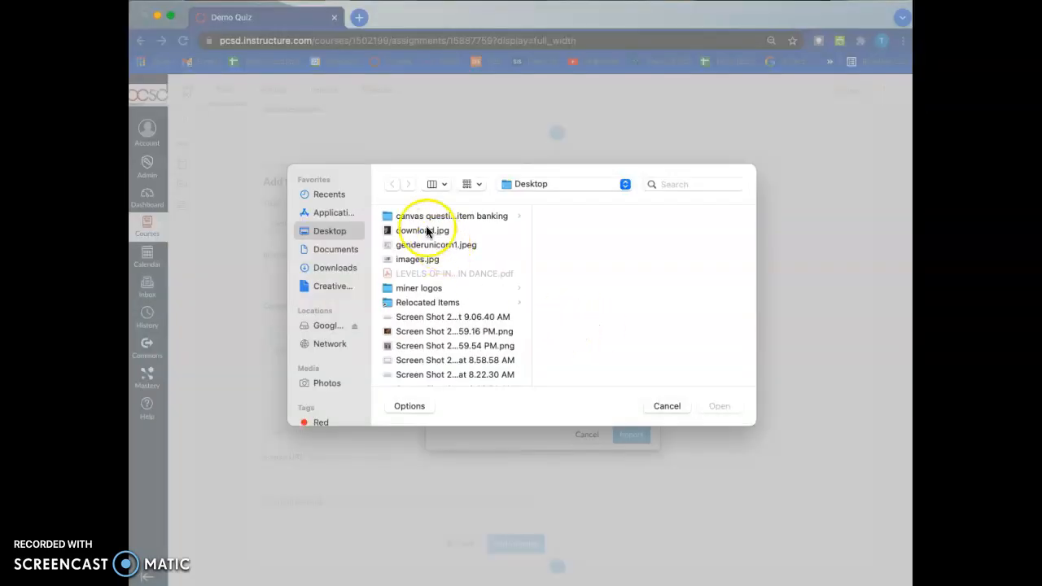
{"action": "left_click", "coordinate": [428, 230]}
{"action": "left_click", "coordinate": [720, 405]}
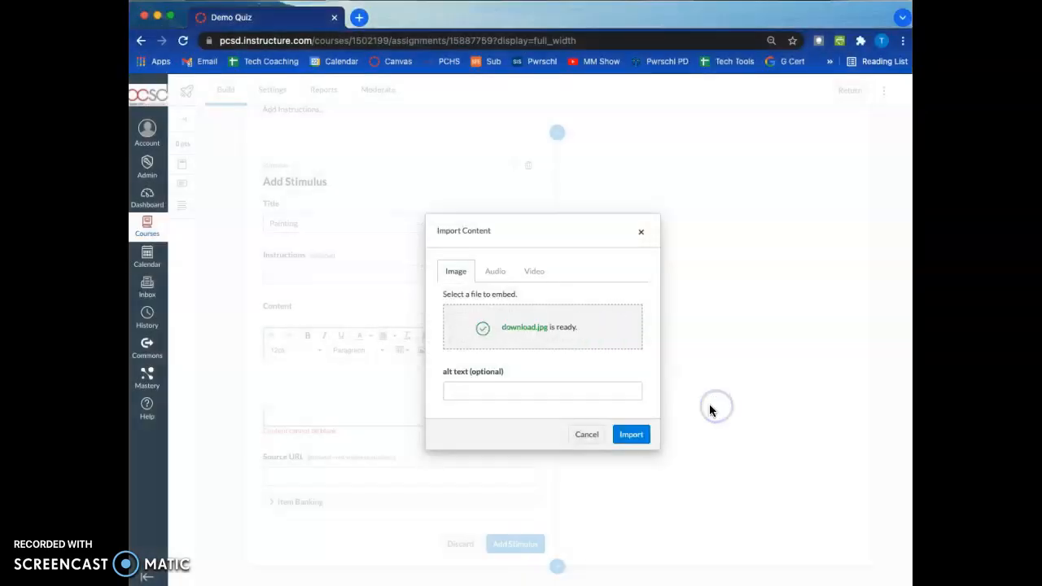
{"action": "left_click", "coordinate": [623, 434]}
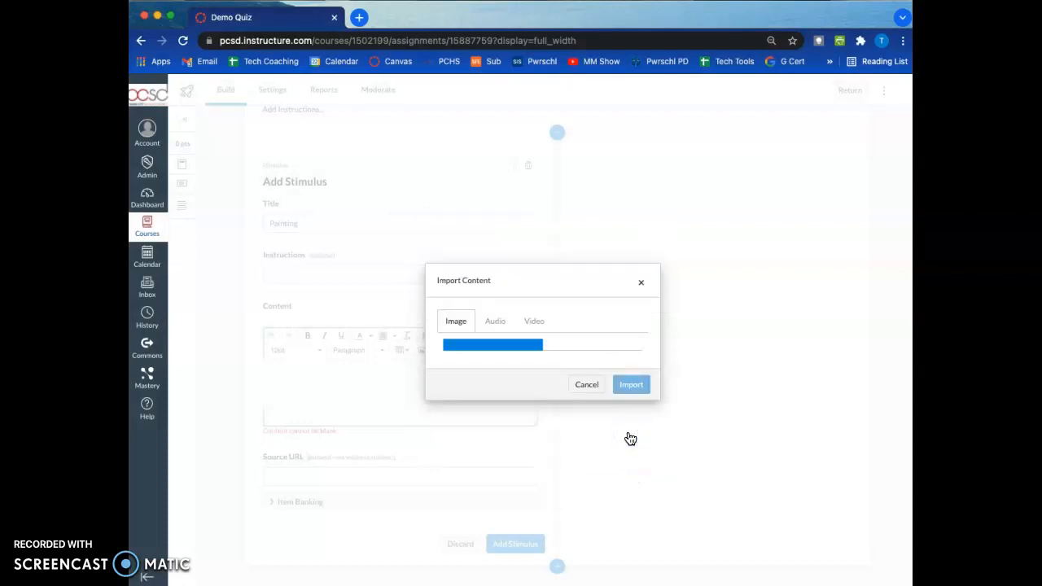
{"action": "left_click", "coordinate": [453, 428]}
{"action": "left_click", "coordinate": [350, 385]}
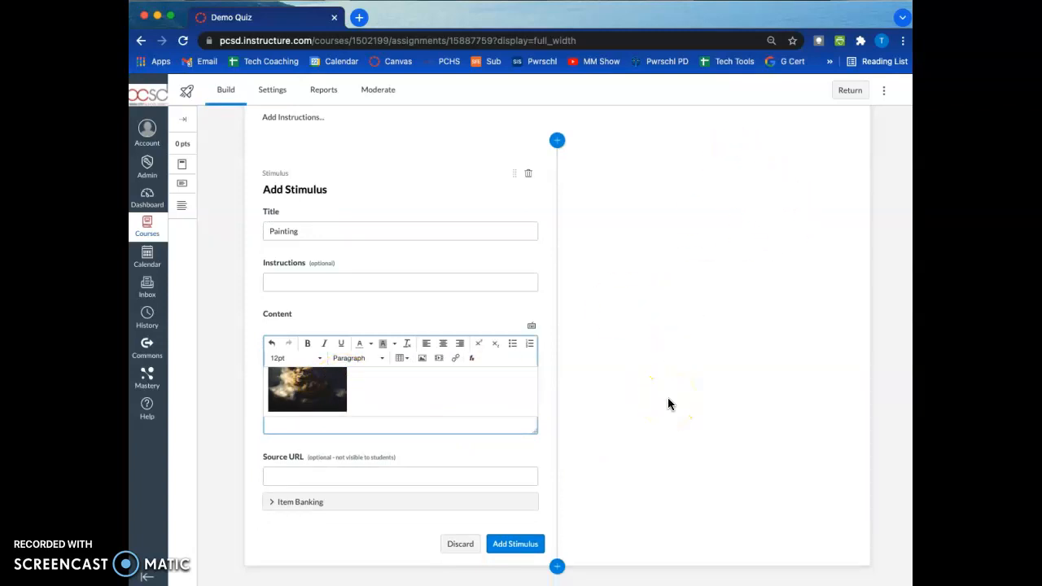
{"action": "left_click", "coordinate": [519, 546]}
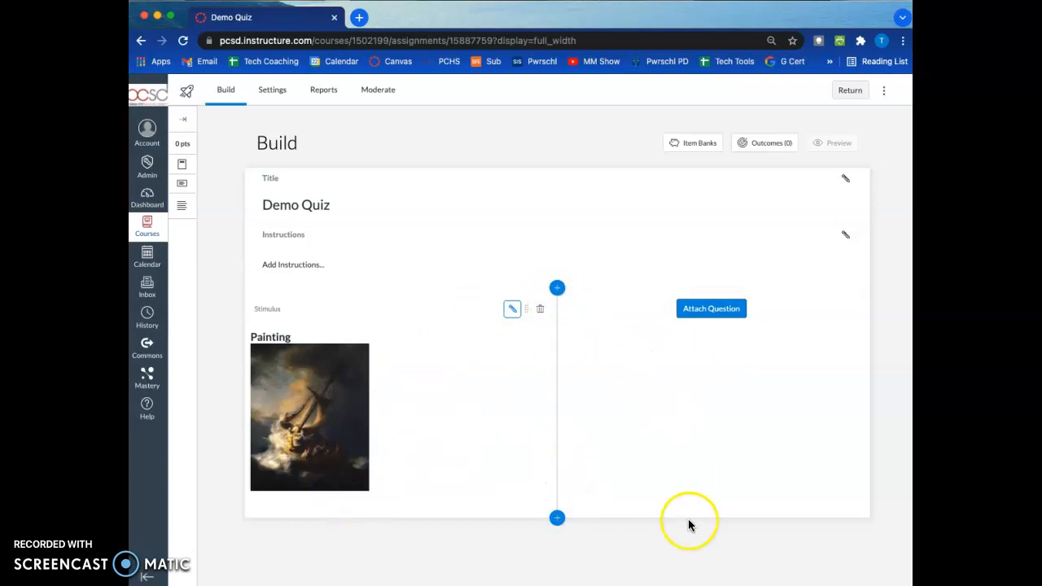
{"action": "left_click", "coordinate": [727, 305]}
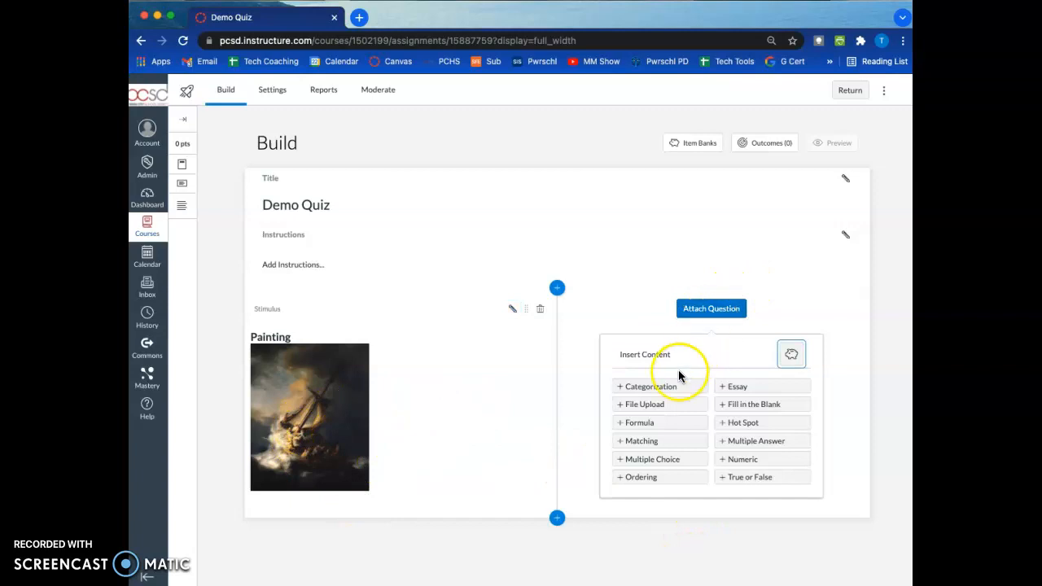
{"action": "left_click", "coordinate": [687, 445]}
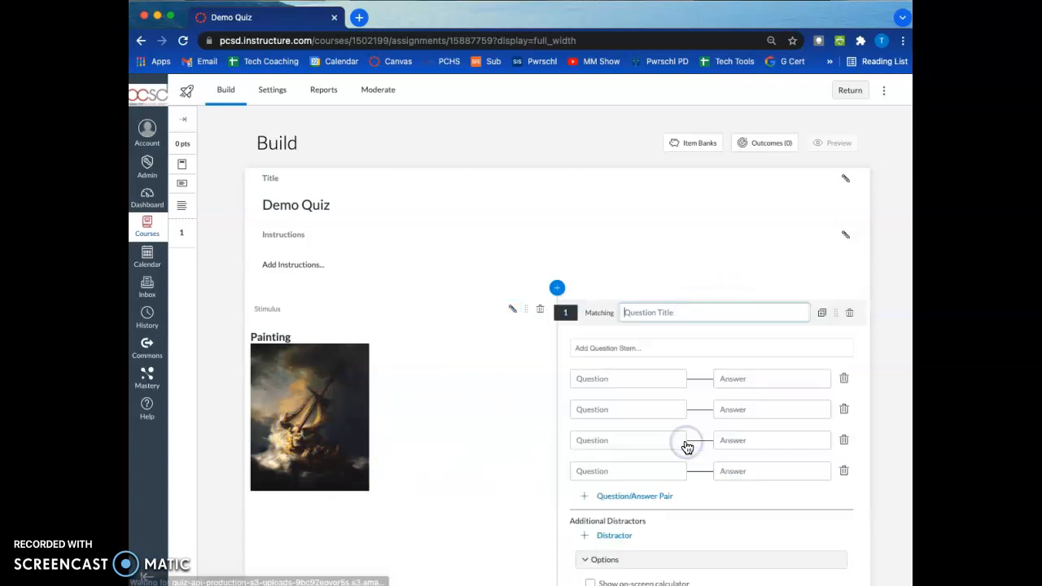
{"action": "left_click", "coordinate": [850, 313]}
{"action": "left_click", "coordinate": [622, 365]}
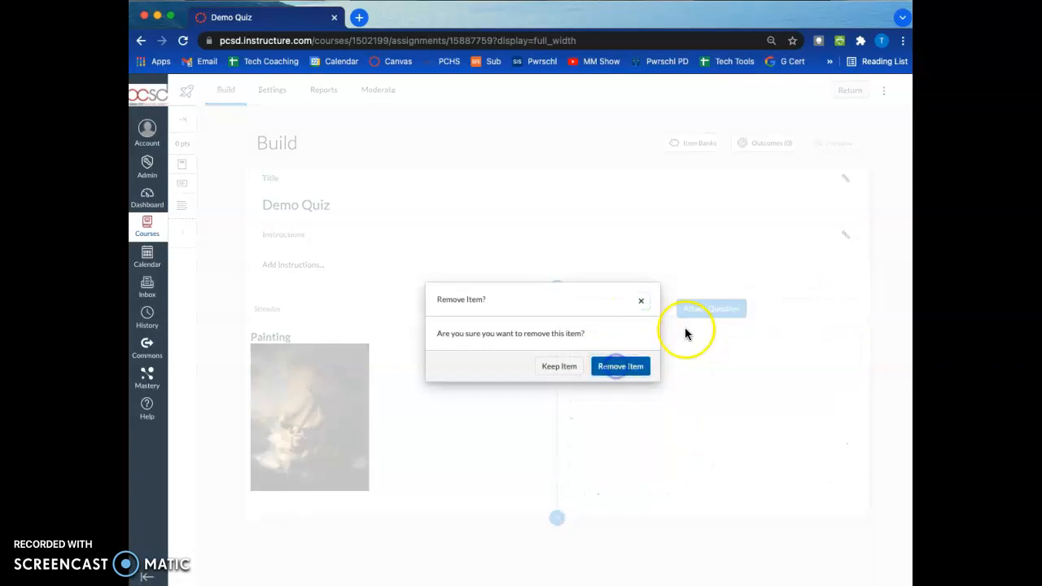
{"action": "left_click", "coordinate": [726, 310]}
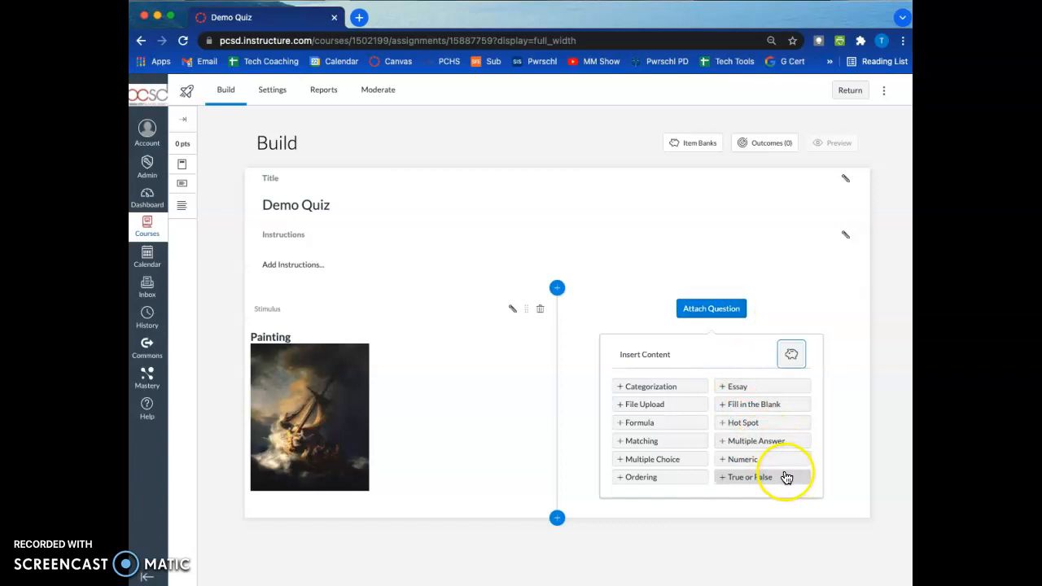
{"action": "left_click", "coordinate": [683, 463]}
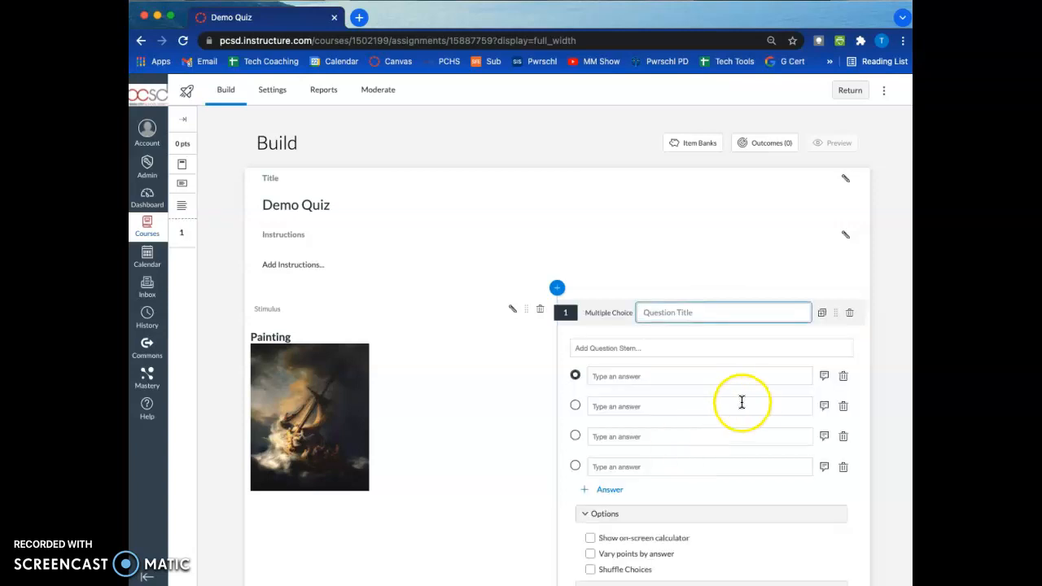
{"action": "scroll", "coordinate": [750, 405], "scroll_direction": "down", "scroll_amount": 2}
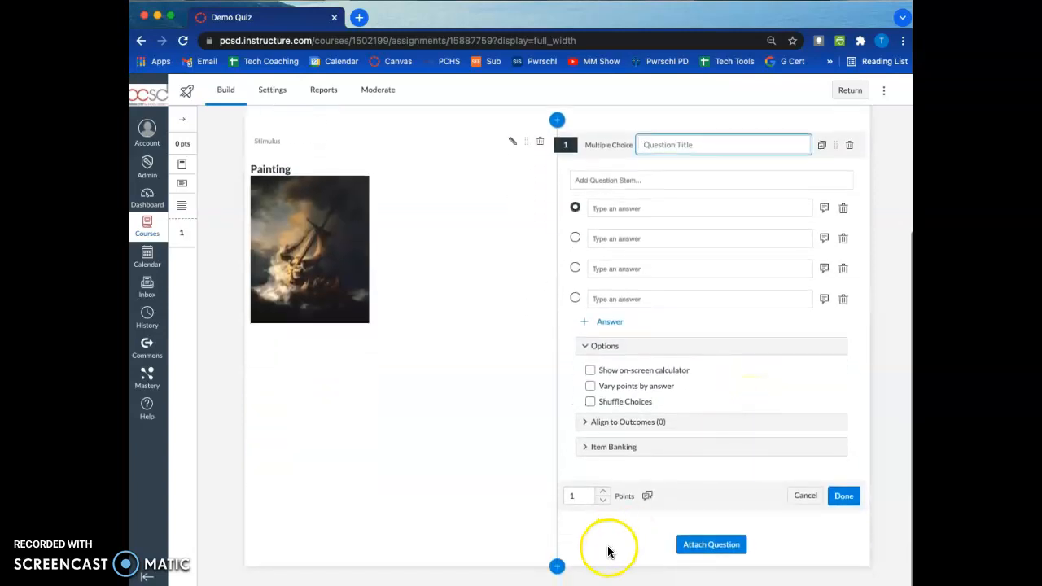
{"action": "scroll", "coordinate": [764, 250], "scroll_direction": "up", "scroll_amount": 1}
{"action": "scroll", "coordinate": [764, 251], "scroll_direction": "down", "scroll_amount": 1}
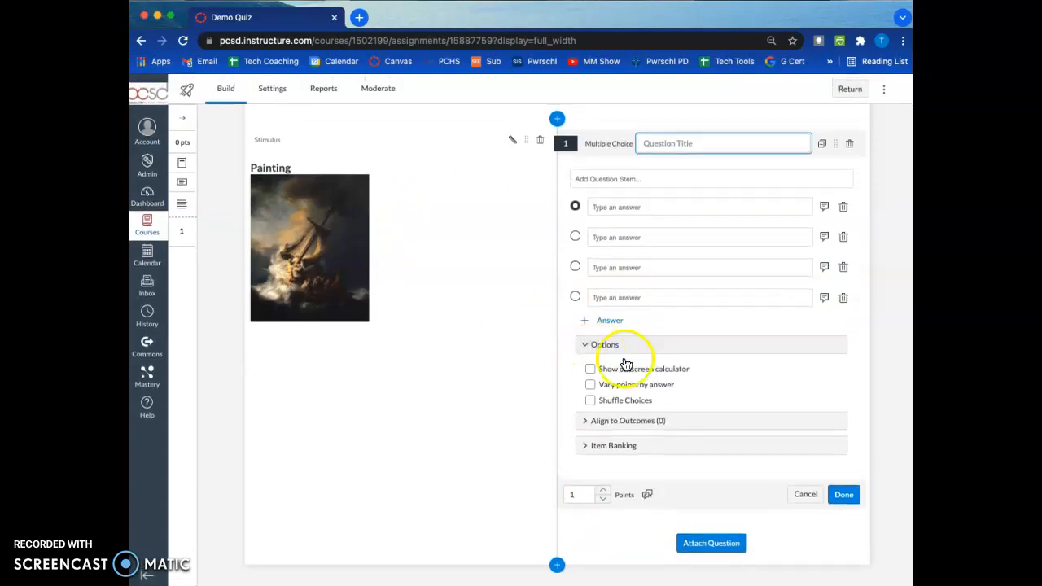
{"action": "left_click", "coordinate": [817, 497]}
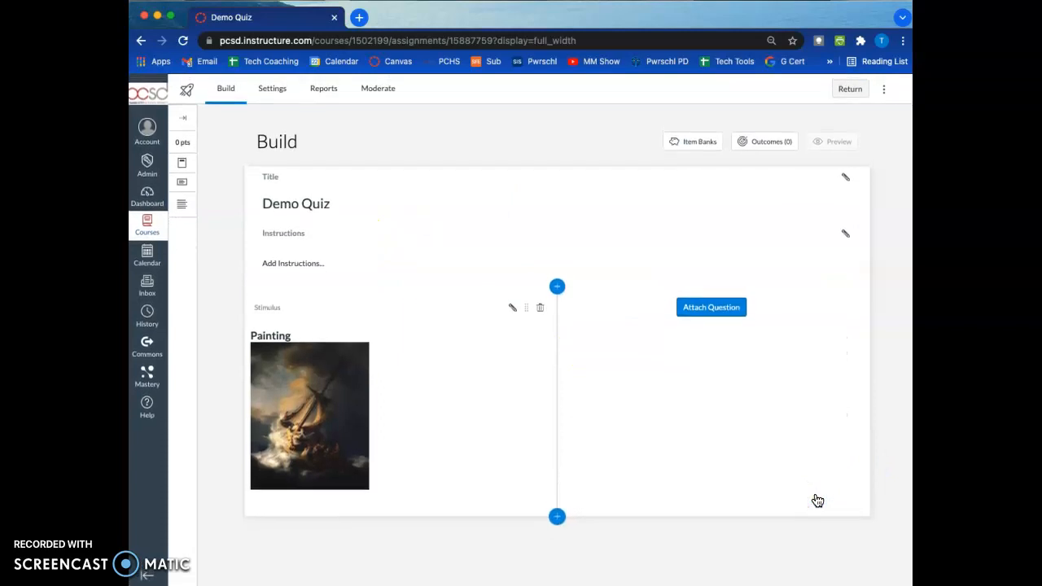
- Insert a Fill in the Blank question below the Painting stimulus with the statement "Fill in this blank."
{"action": "left_click", "coordinate": [557, 518]}
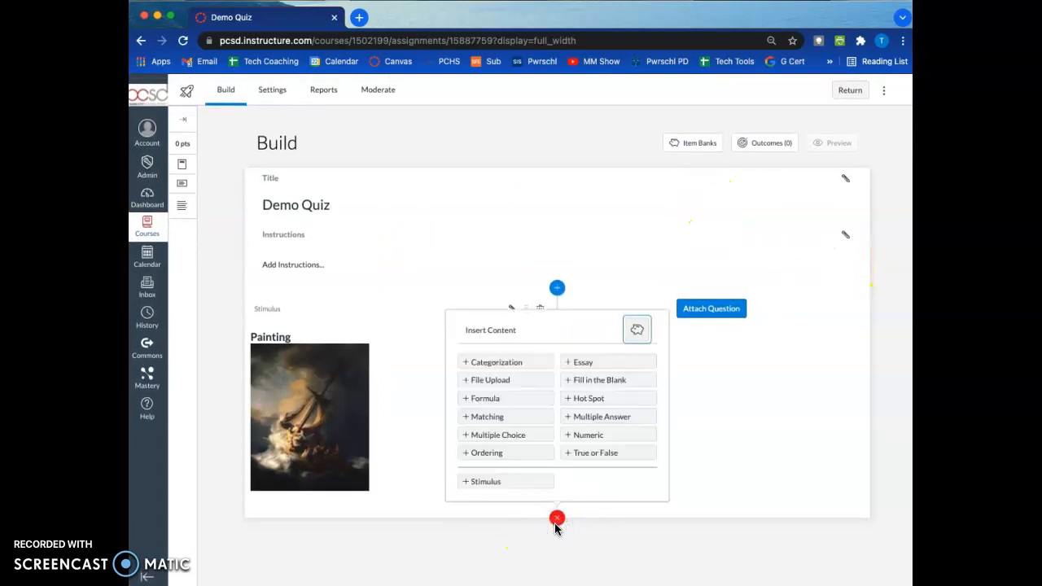
{"action": "left_click", "coordinate": [597, 380]}
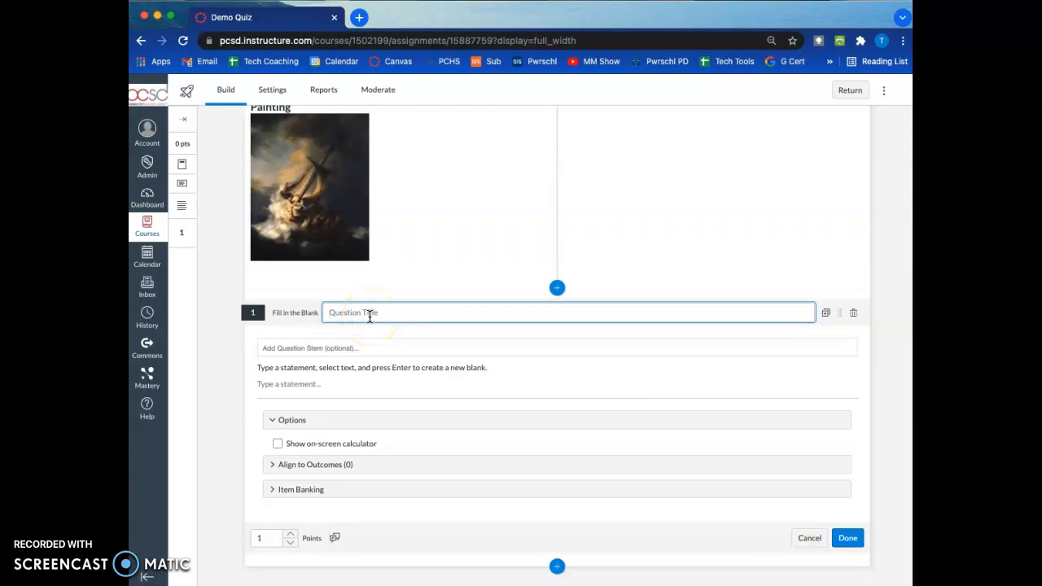
{"action": "left_click", "coordinate": [404, 308]}
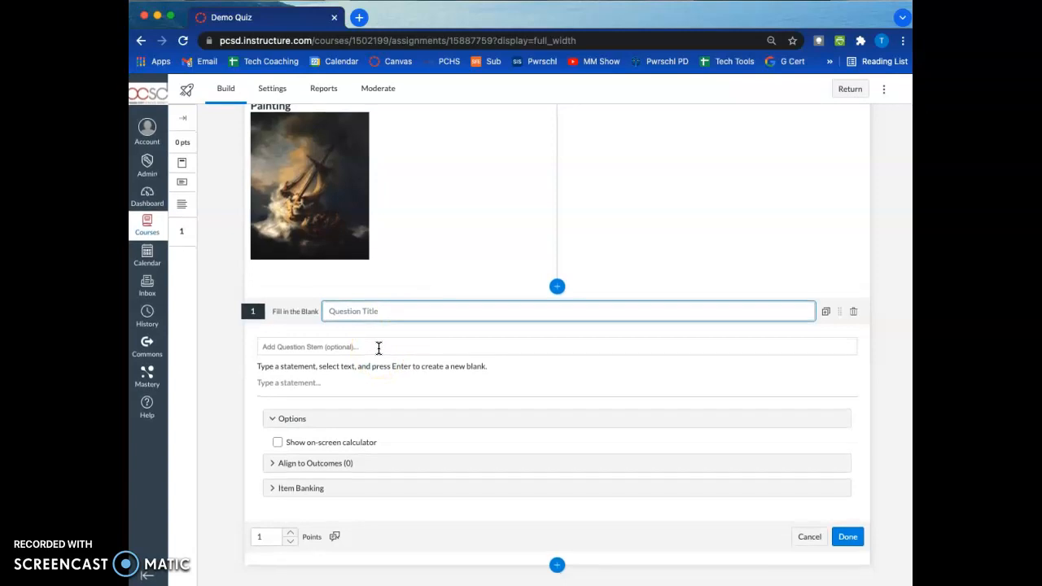
{"action": "left_click", "coordinate": [299, 388]}
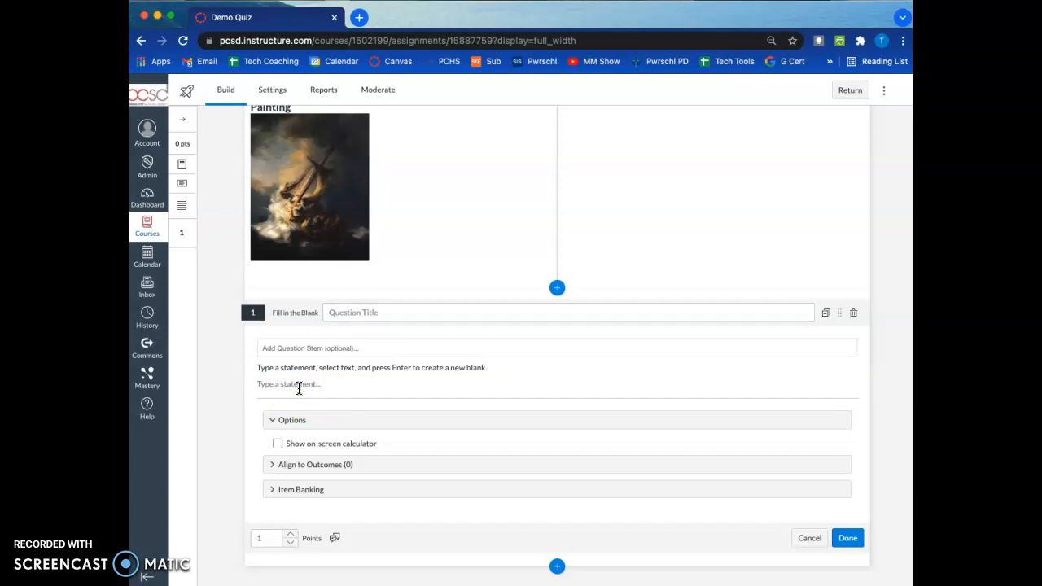
{"action": "type", "text": "Fill in this blank."}
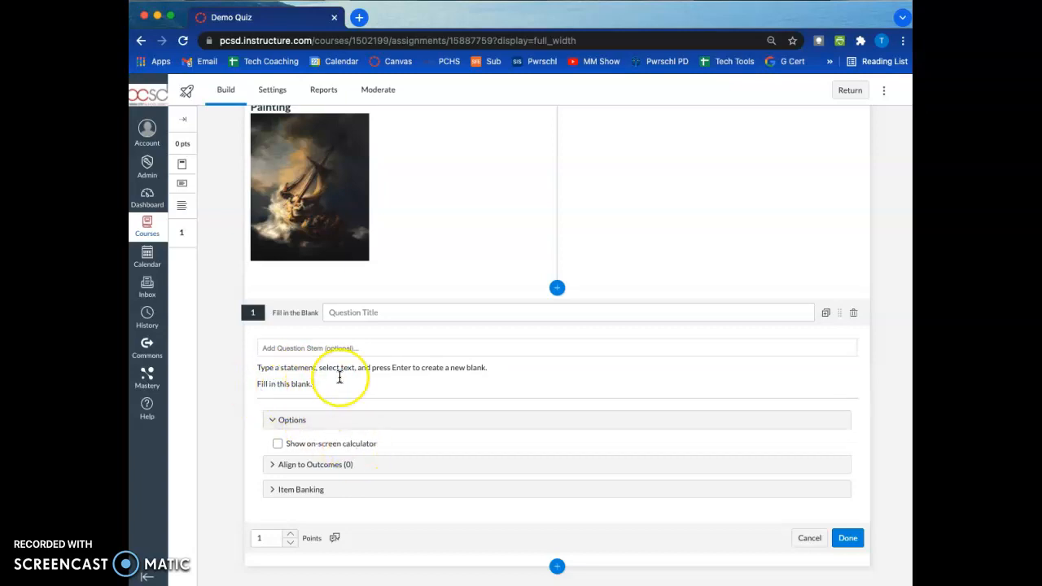
- Turn the word "this" into a blank space and review its answer type and text match options
{"action": "double_click", "coordinate": [289, 385]}
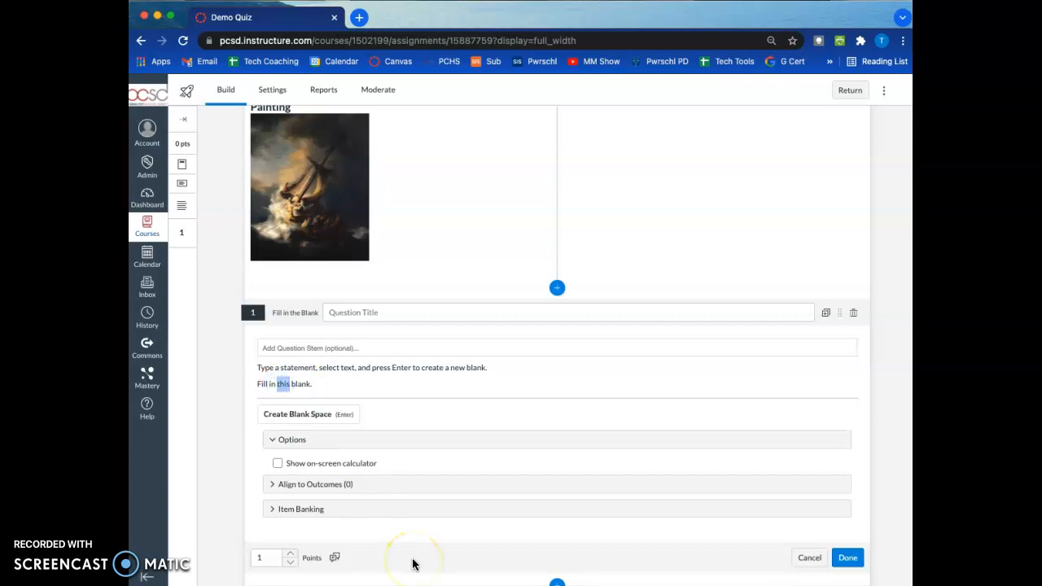
{"action": "key", "text": "Return"}
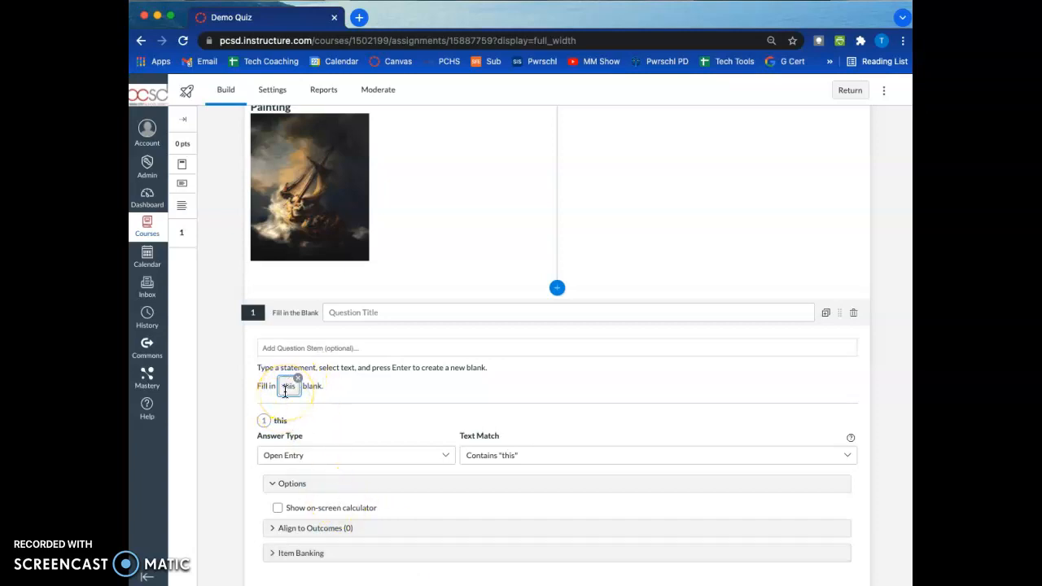
{"action": "left_click", "coordinate": [444, 456]}
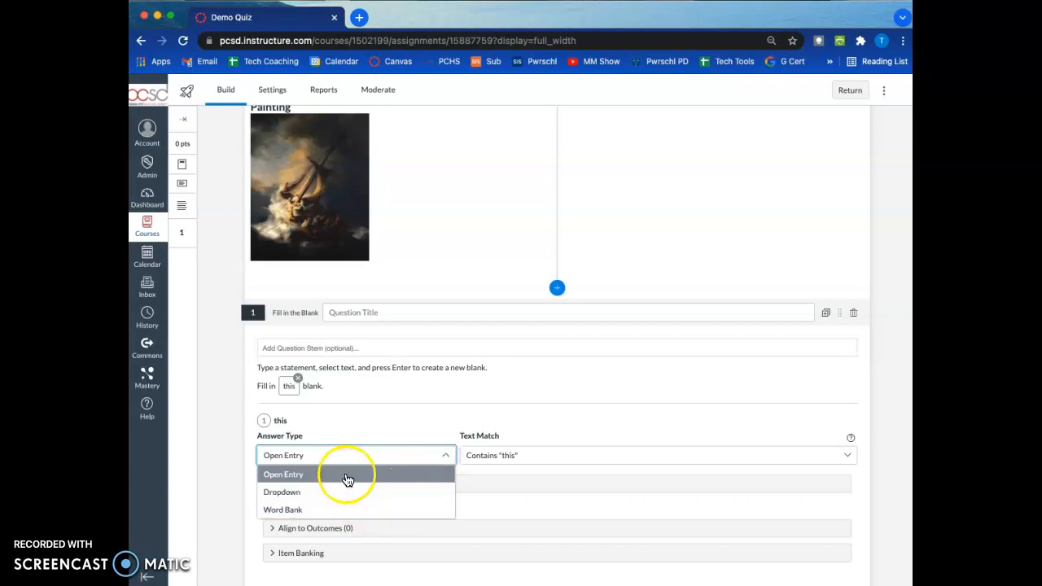
{"action": "left_click", "coordinate": [639, 418]}
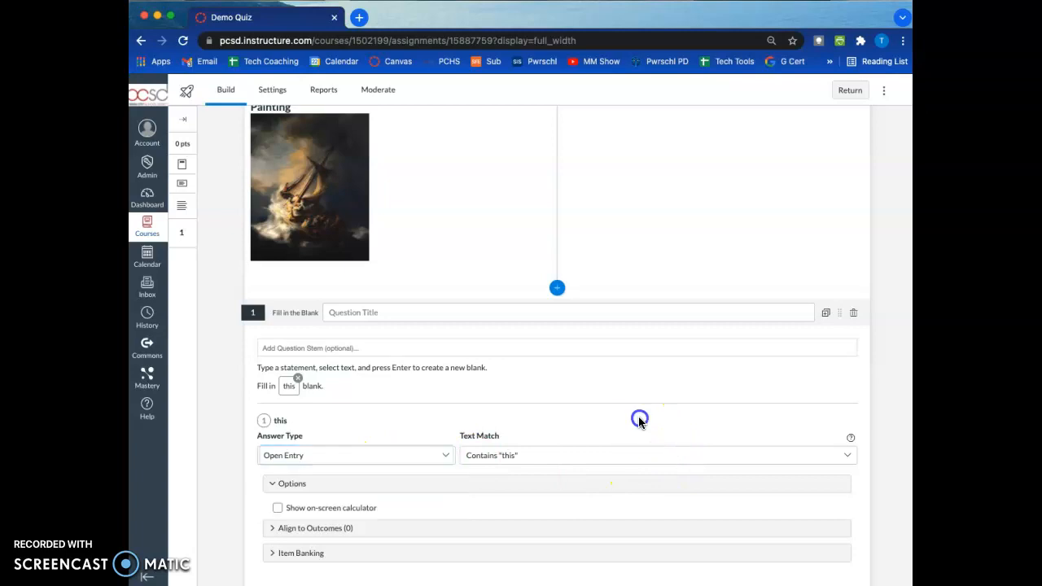
{"action": "left_click", "coordinate": [587, 461]}
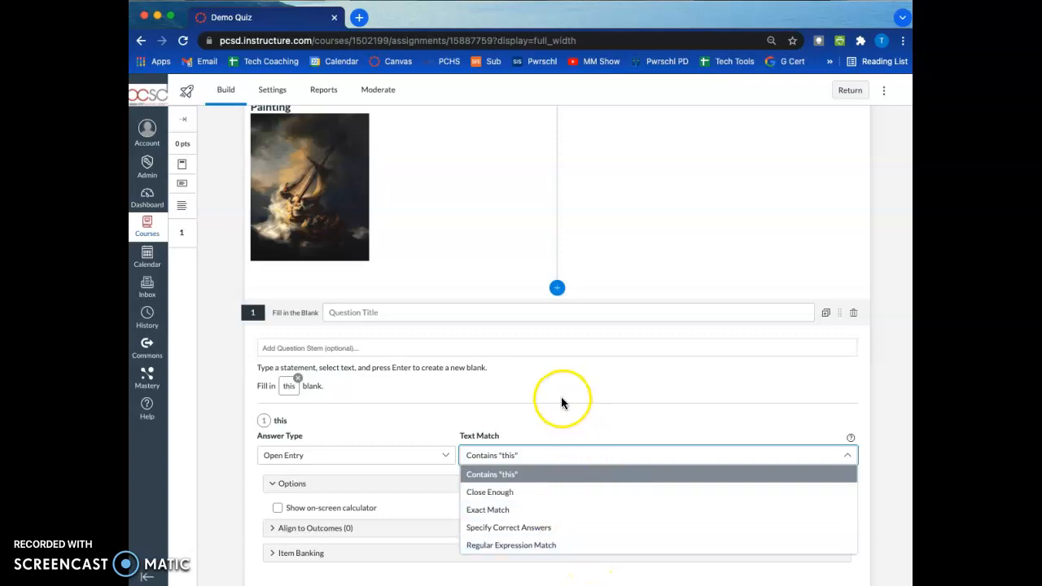
{"action": "left_click", "coordinate": [655, 389]}
- Append "Here is another blank." to the statement and turn its last word into a second blank space
{"action": "left_click", "coordinate": [371, 394]}
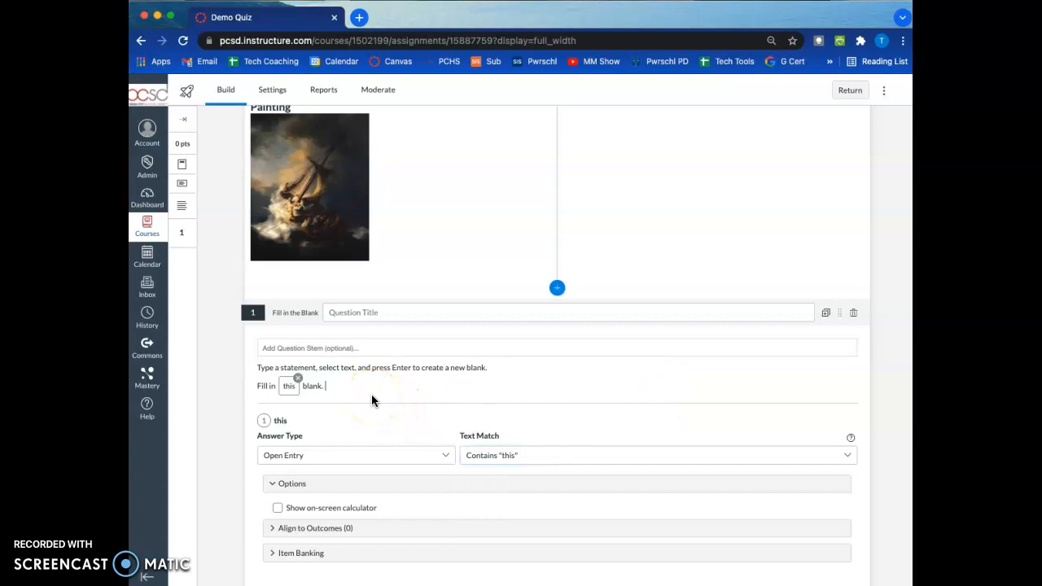
{"action": "type", "text": "Here is another ba"}
{"action": "left_click_drag", "start_coordinate": [400, 386], "coordinate": [382, 386]}
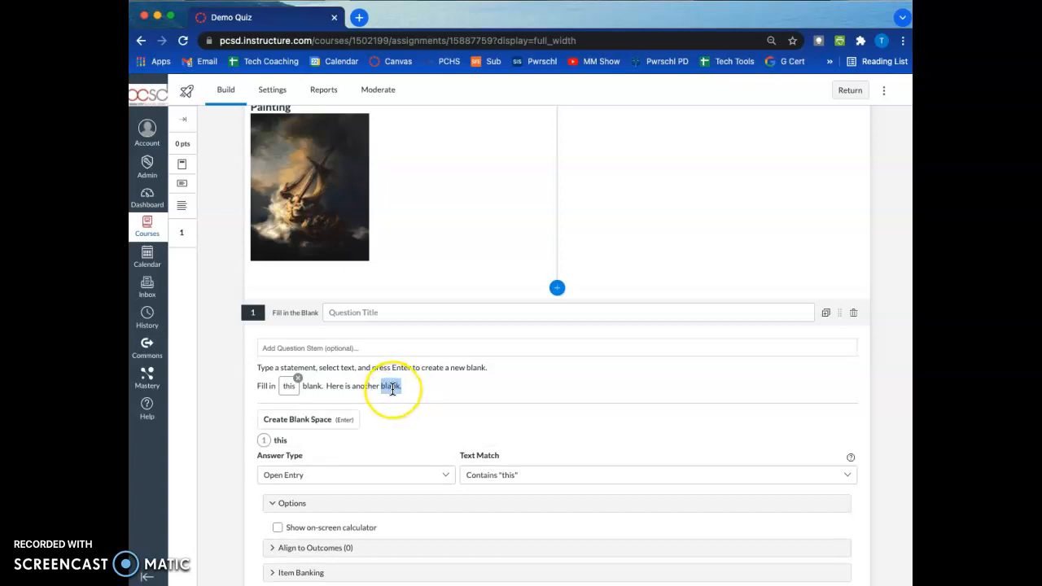
{"action": "key", "text": "Return"}
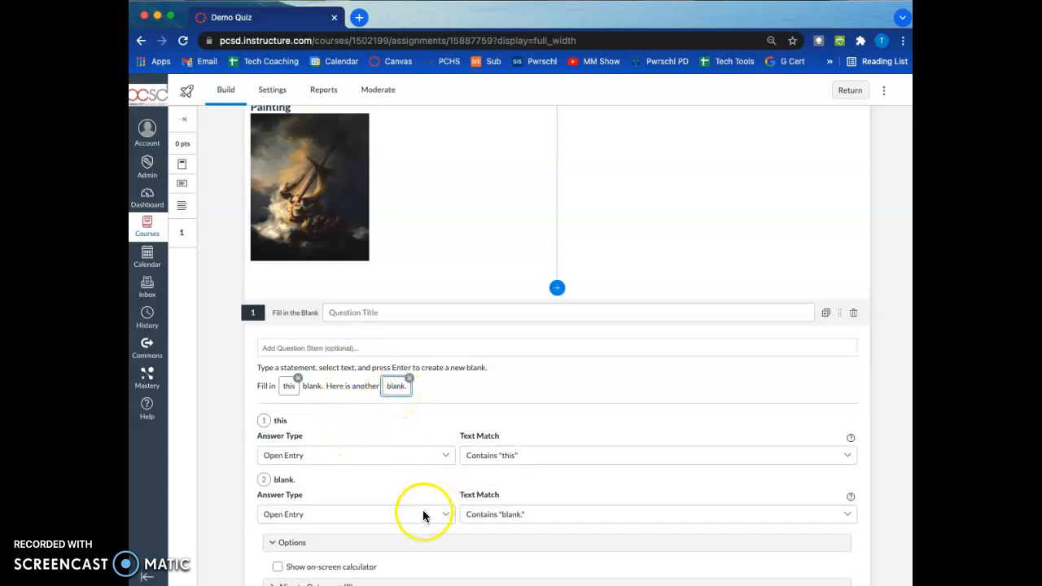
- Set the second blank's answer type to Word Bank and delete its two empty answer choices
{"action": "scroll", "coordinate": [422, 510], "scroll_direction": "down", "scroll_amount": 1}
{"action": "left_click", "coordinate": [309, 492]}
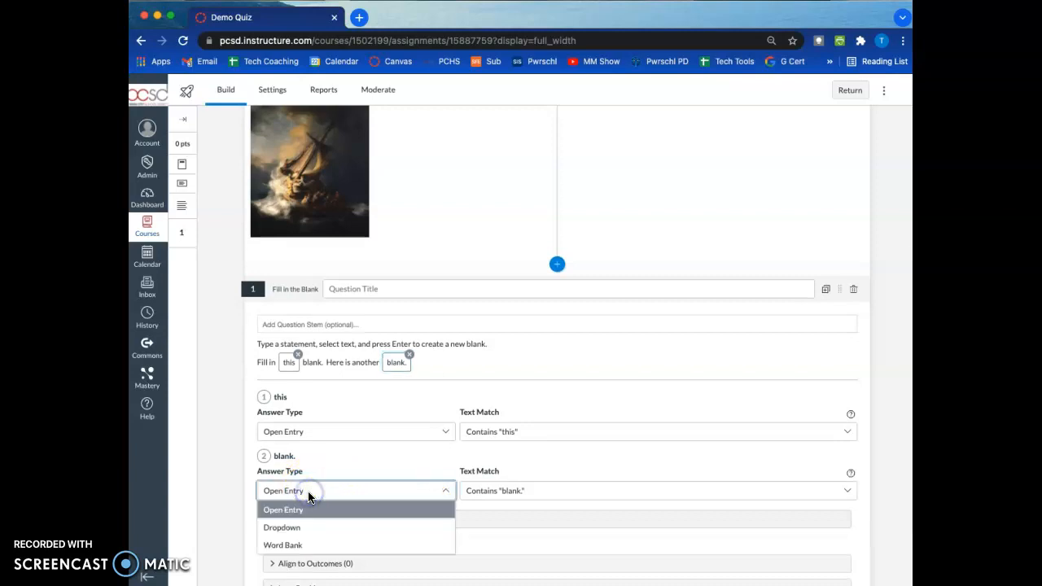
{"action": "left_click", "coordinate": [281, 544]}
{"action": "scroll", "coordinate": [667, 374], "scroll_direction": "down", "scroll_amount": 3}
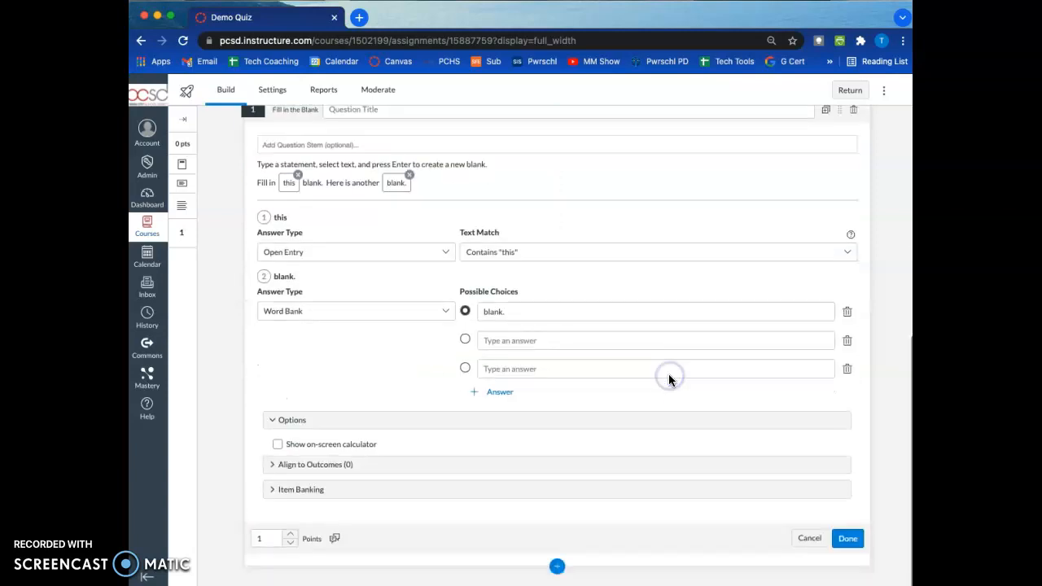
{"action": "left_click", "coordinate": [846, 368]}
{"action": "left_click", "coordinate": [847, 369]}
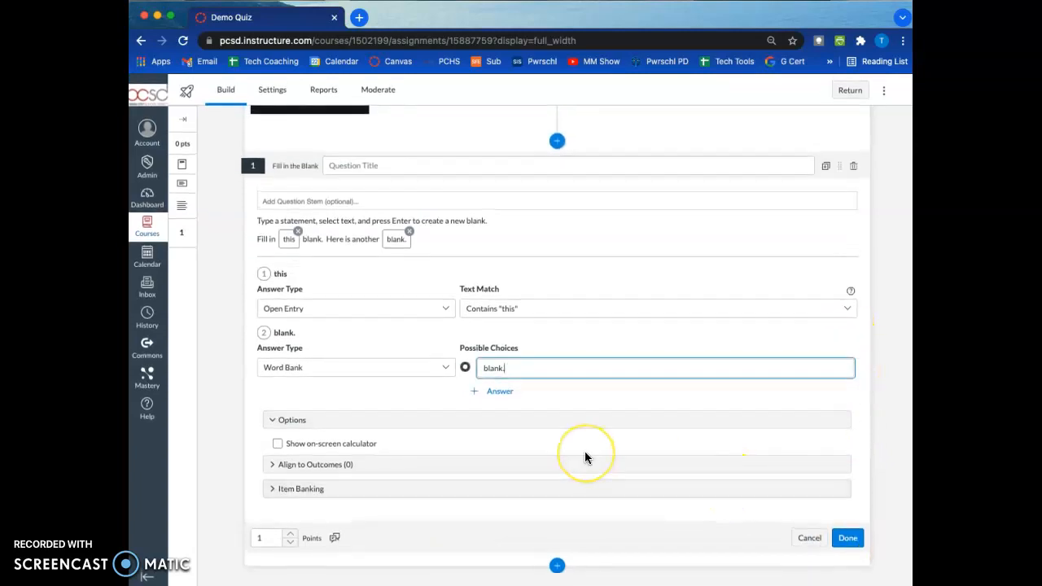
- Expand the question's Item Banking and Align to Outcomes sections and try to save the question
{"action": "left_click", "coordinate": [272, 490]}
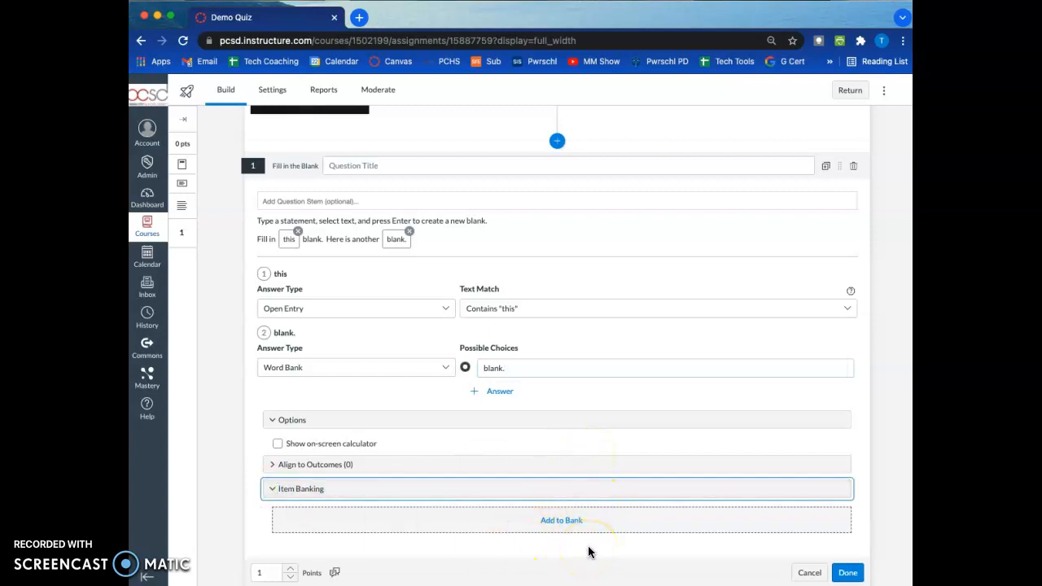
{"action": "left_click", "coordinate": [272, 465]}
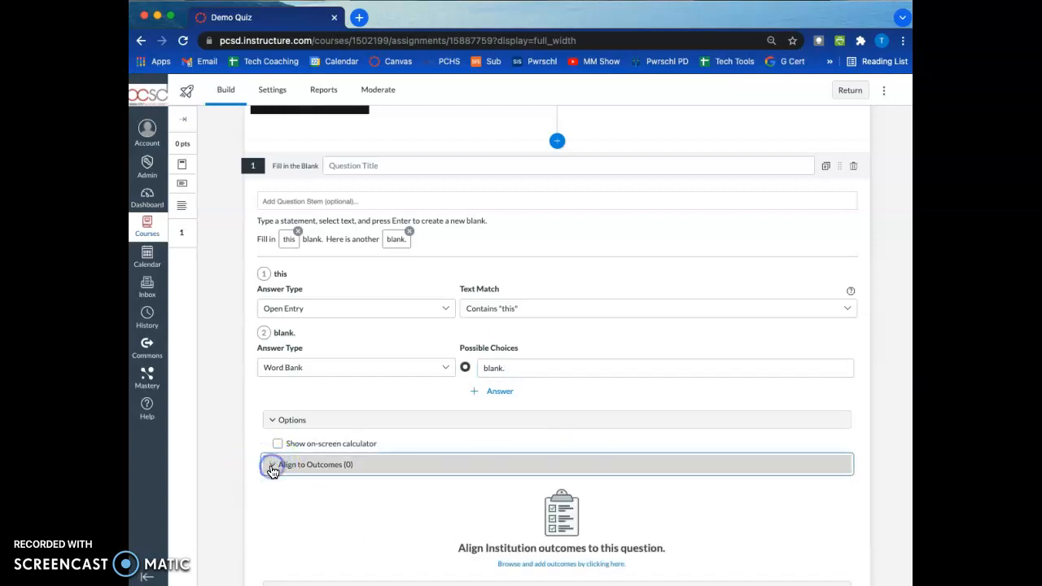
{"action": "scroll", "coordinate": [570, 521], "scroll_direction": "down", "scroll_amount": 3}
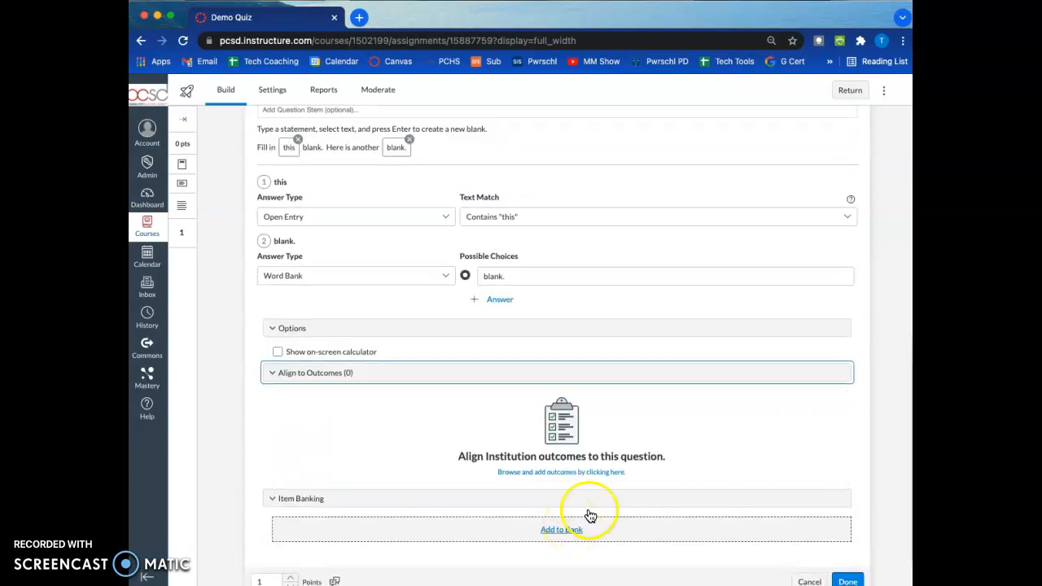
{"action": "scroll", "coordinate": [822, 431], "scroll_direction": "down", "scroll_amount": 2}
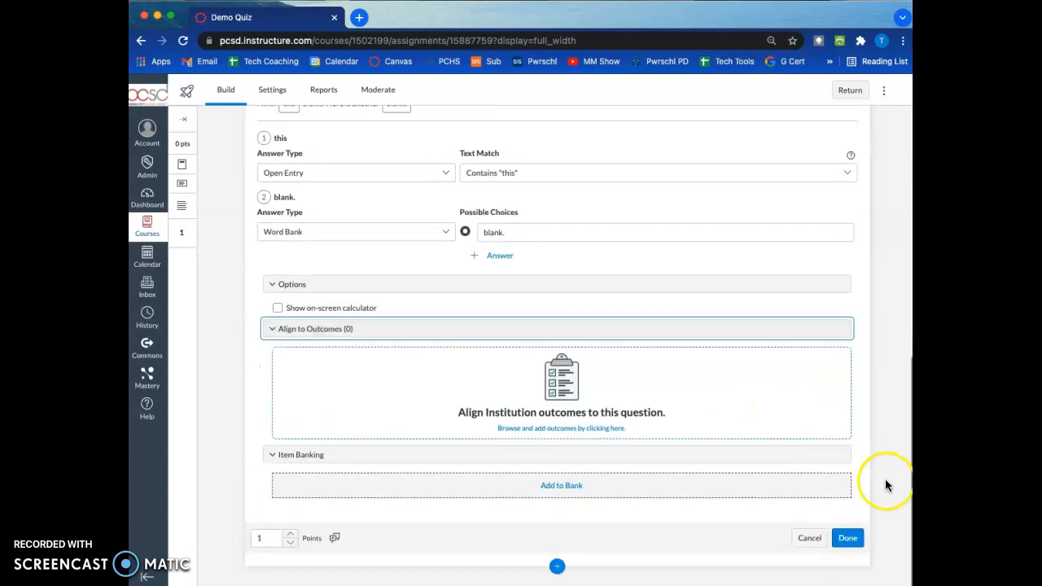
{"action": "left_click", "coordinate": [855, 545]}
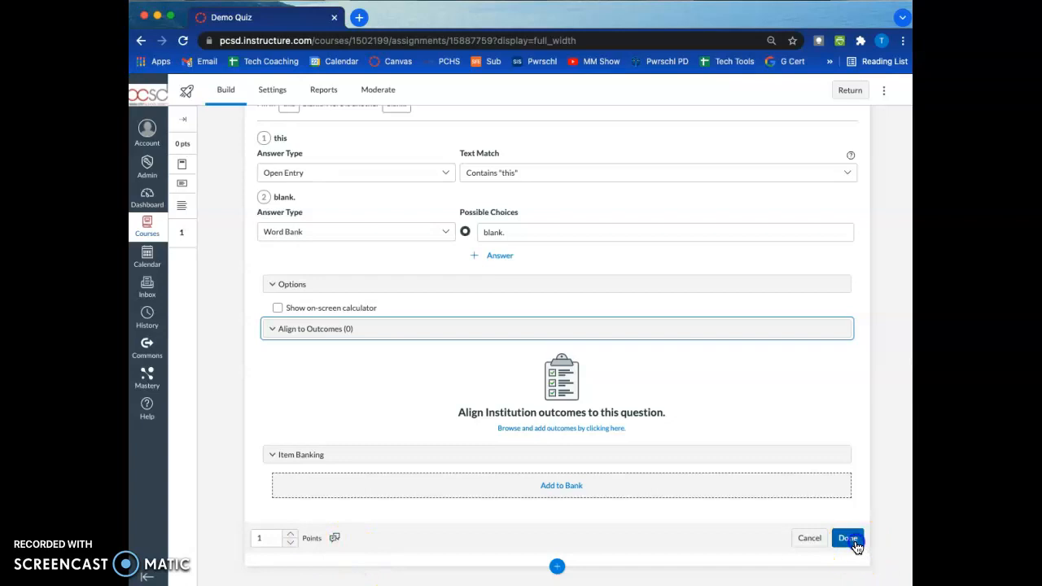
- Add "b" as another possible choice in the second blank's word bank and save the question
{"action": "left_click", "coordinate": [500, 275]}
{"action": "type", "text": "b"}
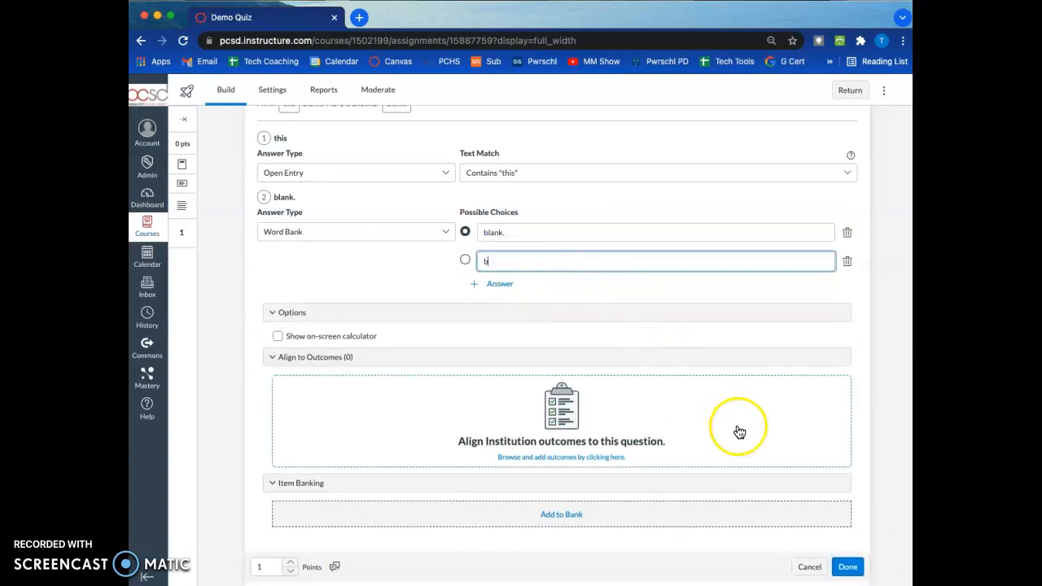
{"action": "left_click", "coordinate": [845, 567]}
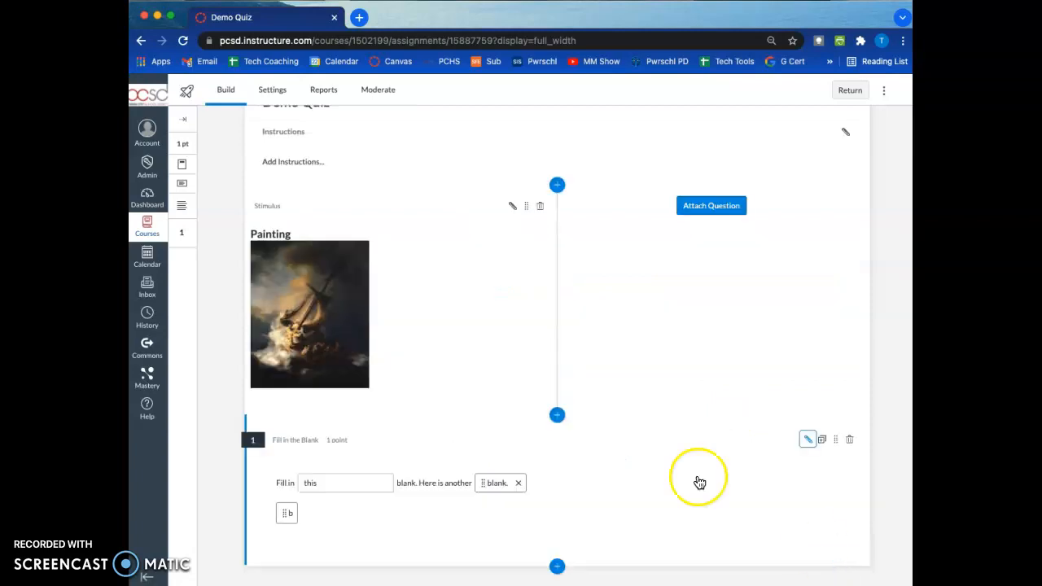
- Insert a Matching question below the fill-in-the-blank question
{"action": "scroll", "coordinate": [781, 259], "scroll_direction": "up", "scroll_amount": 3}
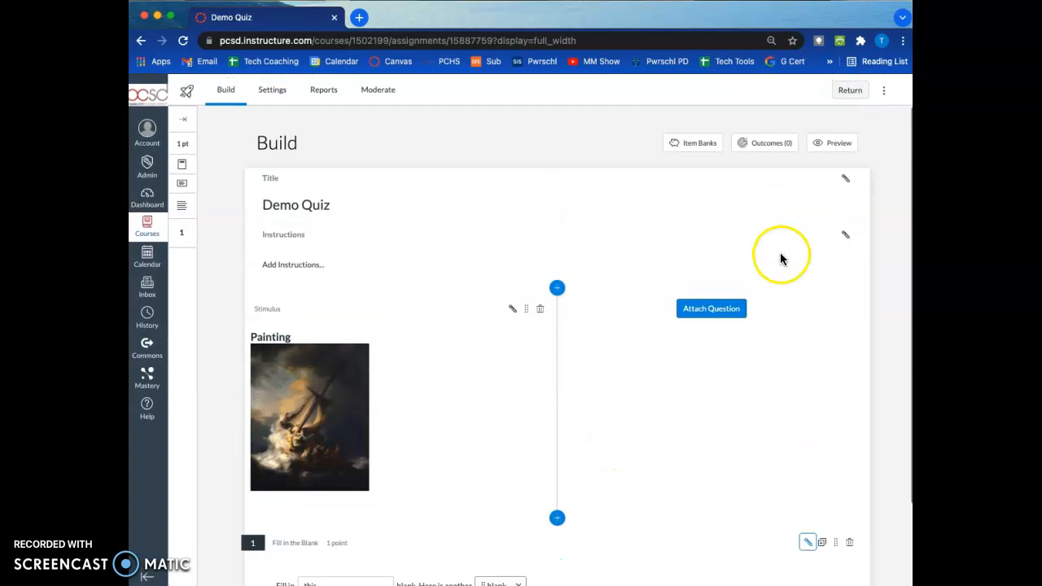
{"action": "scroll", "coordinate": [589, 422], "scroll_direction": "down", "scroll_amount": 3}
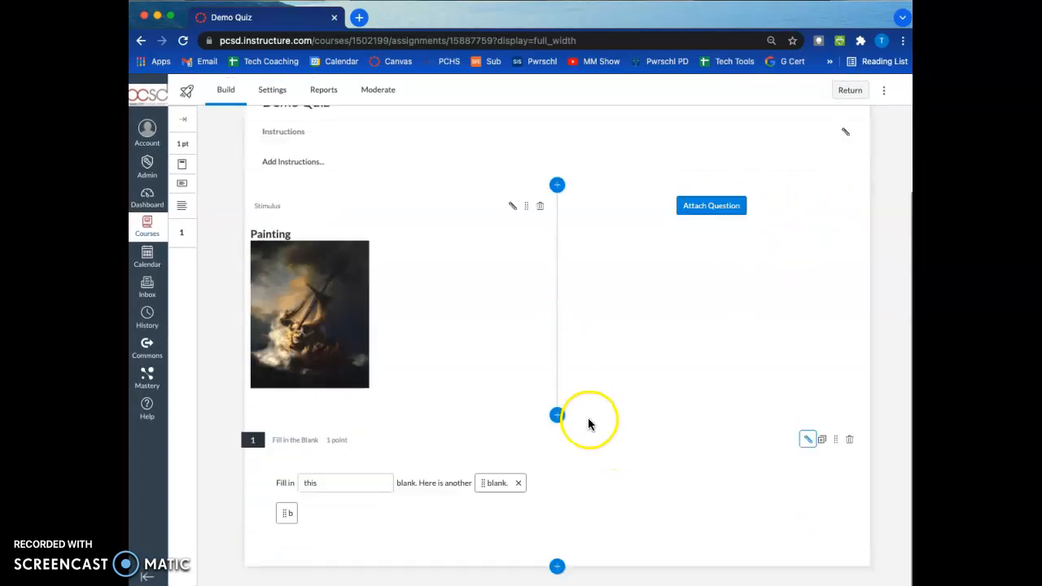
{"action": "left_click", "coordinate": [557, 566]}
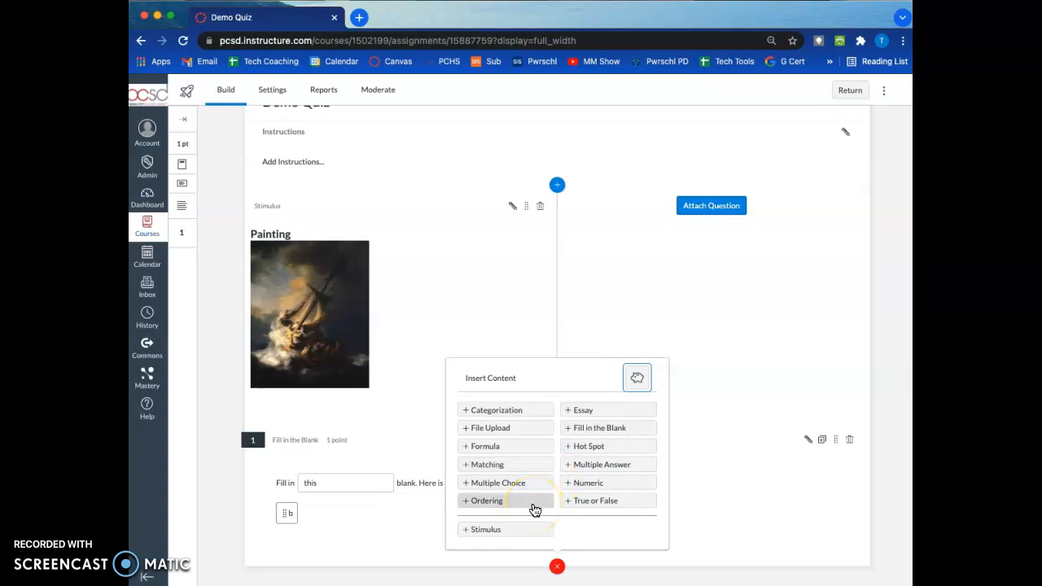
{"action": "left_click", "coordinate": [525, 470]}
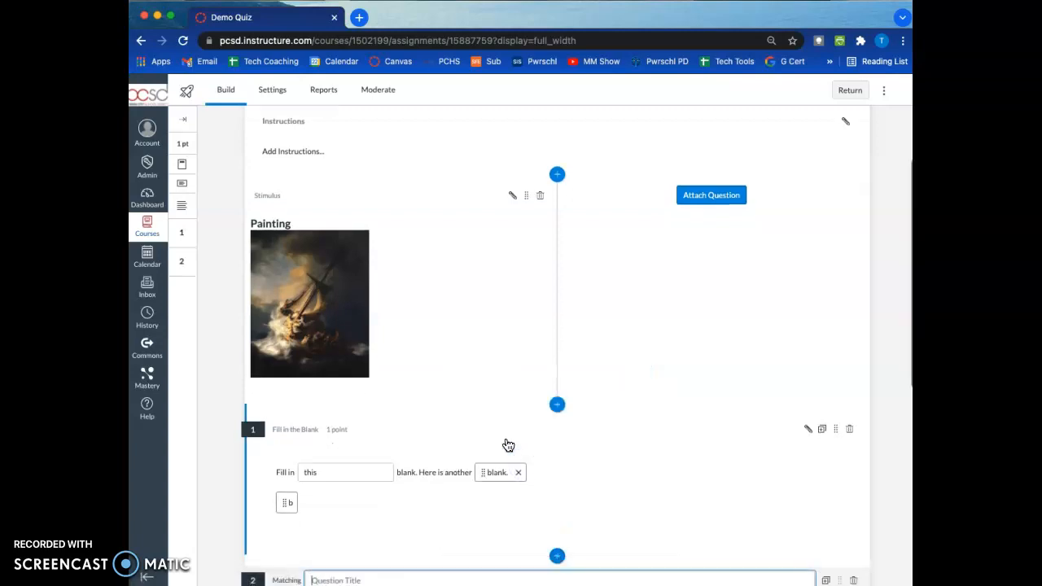
- Fill the first two question/answer pairs of the matching question with a–a and b–b
{"action": "left_click", "coordinate": [364, 368]}
{"action": "type", "text": "a"}
{"action": "left_click", "coordinate": [600, 373]}
{"action": "type", "text": "a"}
{"action": "left_click", "coordinate": [436, 400]}
{"action": "type", "text": "b"}
{"action": "left_click", "coordinate": [612, 399]}
{"action": "type", "text": "b"}
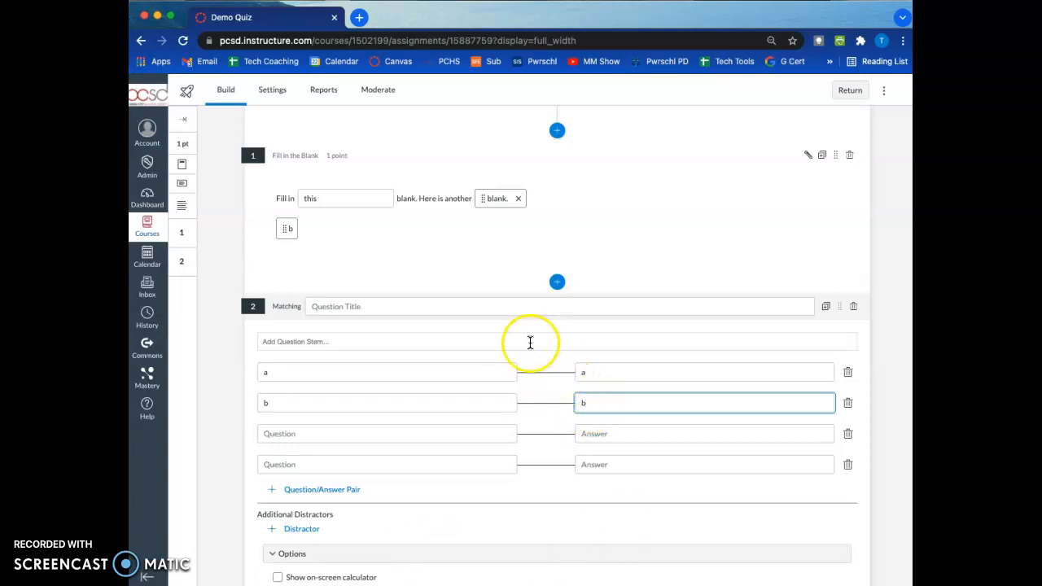
- Add an empty distractor to the matching question and discard the whole question
{"action": "scroll", "coordinate": [600, 506], "scroll_direction": "down", "scroll_amount": 3}
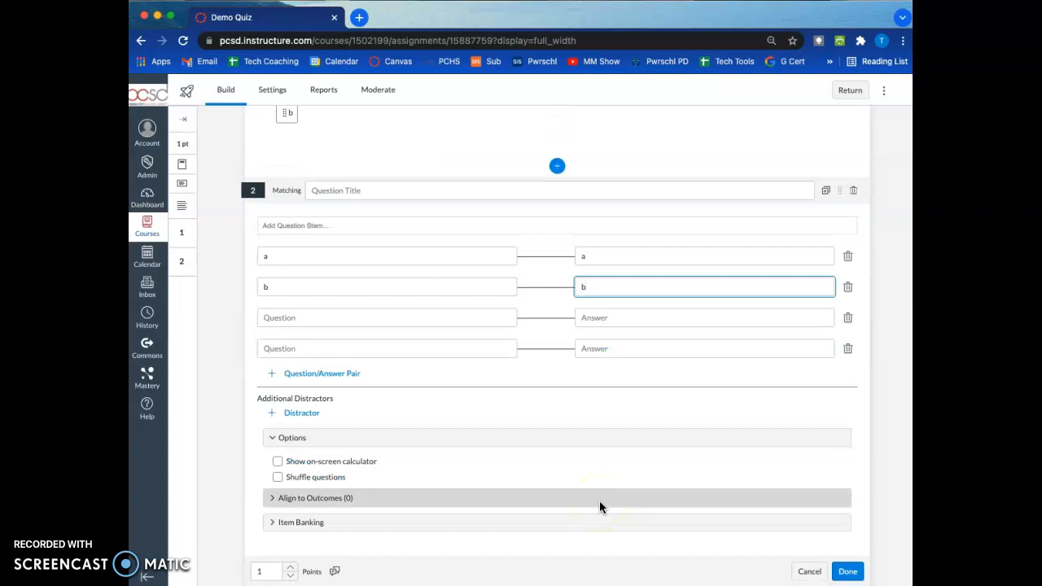
{"action": "scroll", "coordinate": [302, 395], "scroll_direction": "down", "scroll_amount": 1}
{"action": "left_click", "coordinate": [309, 389]}
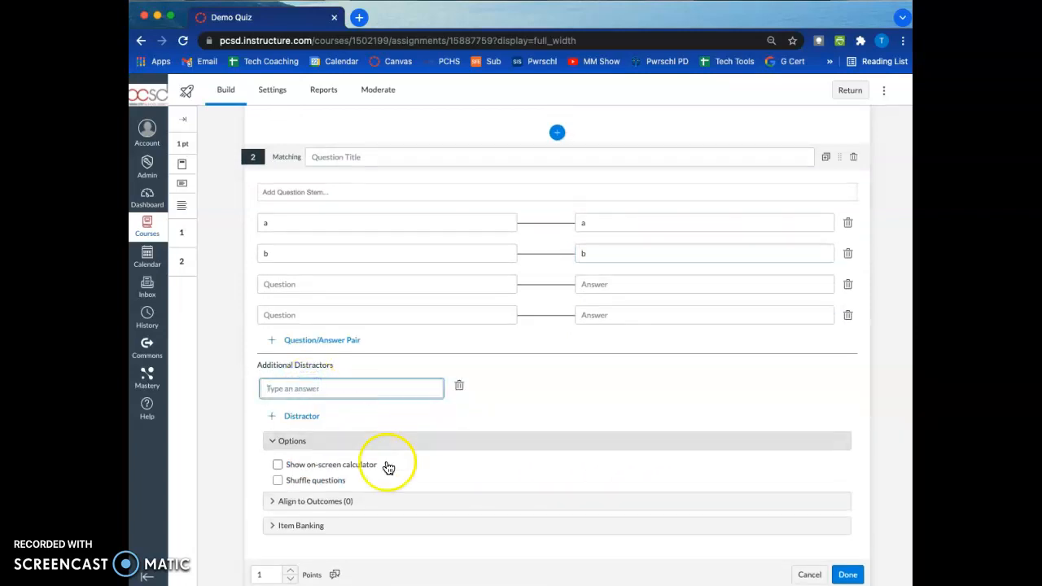
{"action": "scroll", "coordinate": [616, 472], "scroll_direction": "down", "scroll_amount": 1}
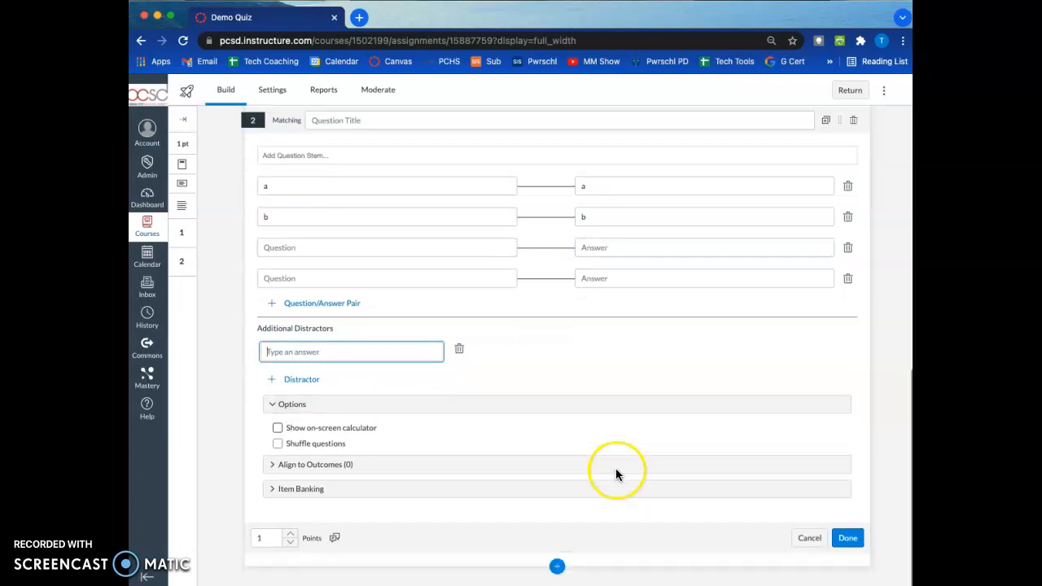
{"action": "left_click", "coordinate": [809, 538]}
- Open the settings of Demo Quiz
{"action": "left_click", "coordinate": [519, 272]}
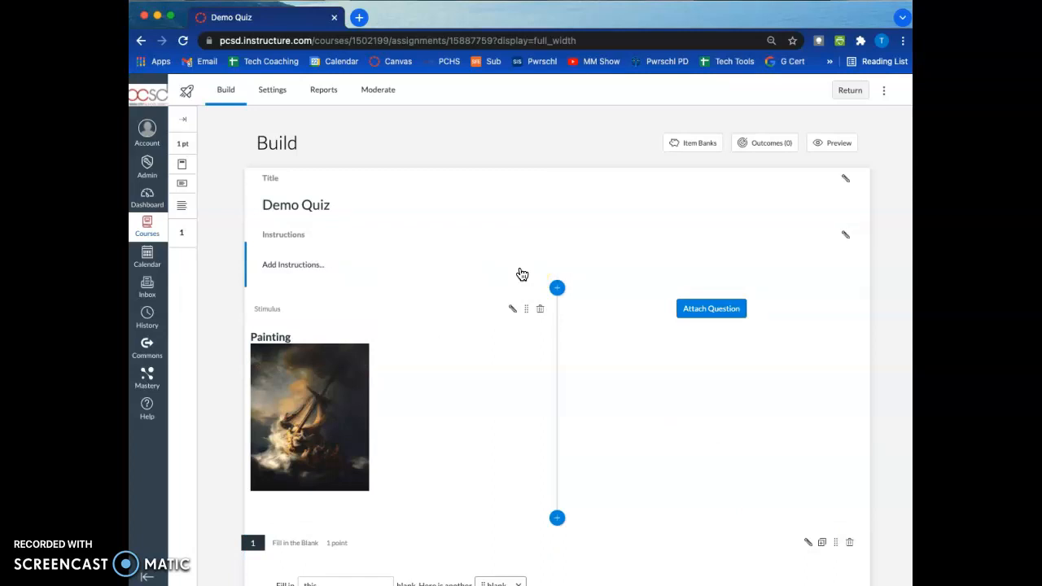
{"action": "left_click", "coordinate": [416, 183]}
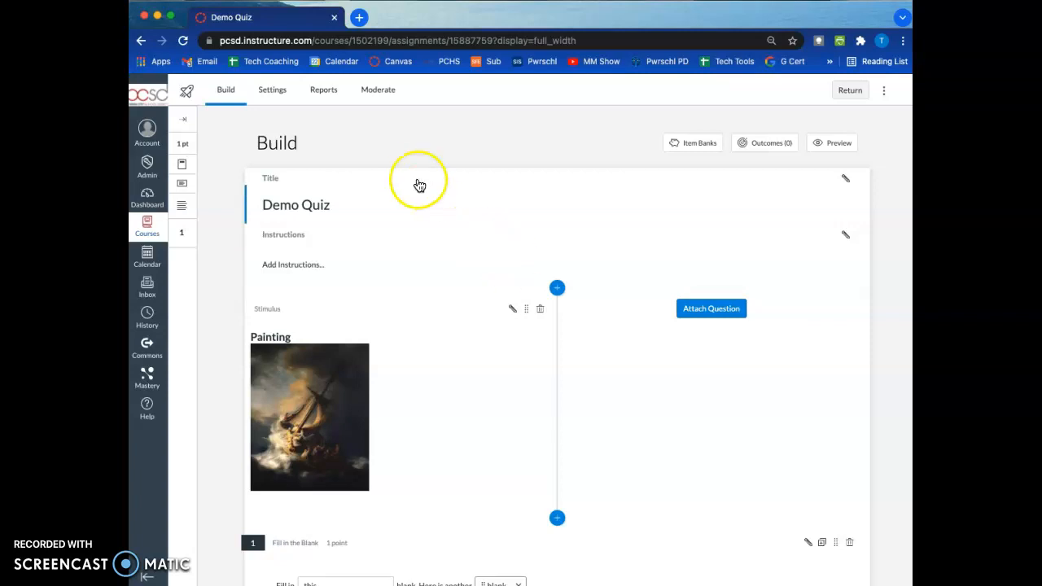
{"action": "left_click", "coordinate": [338, 108]}
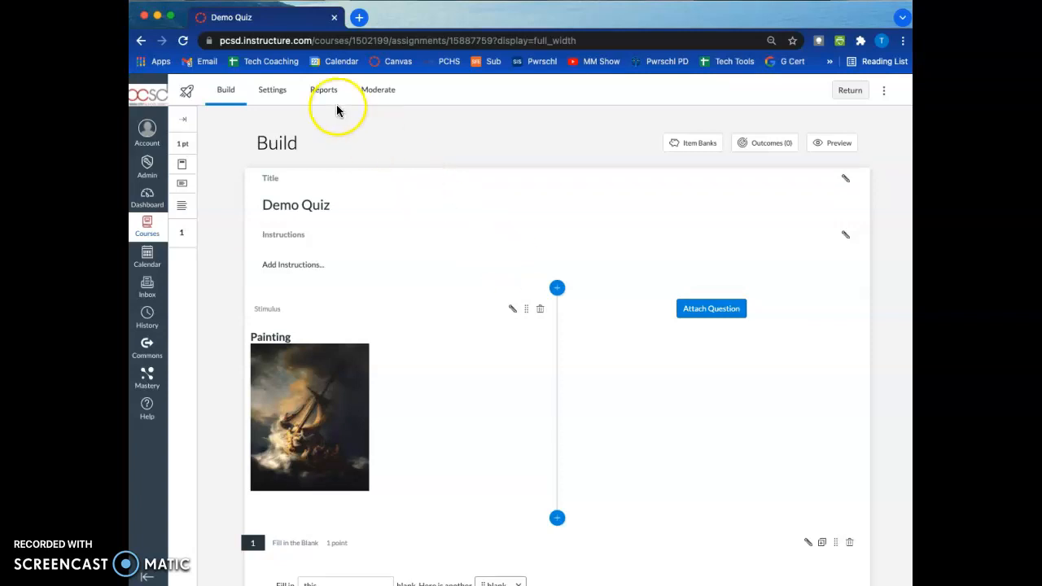
{"action": "left_click", "coordinate": [274, 91]}
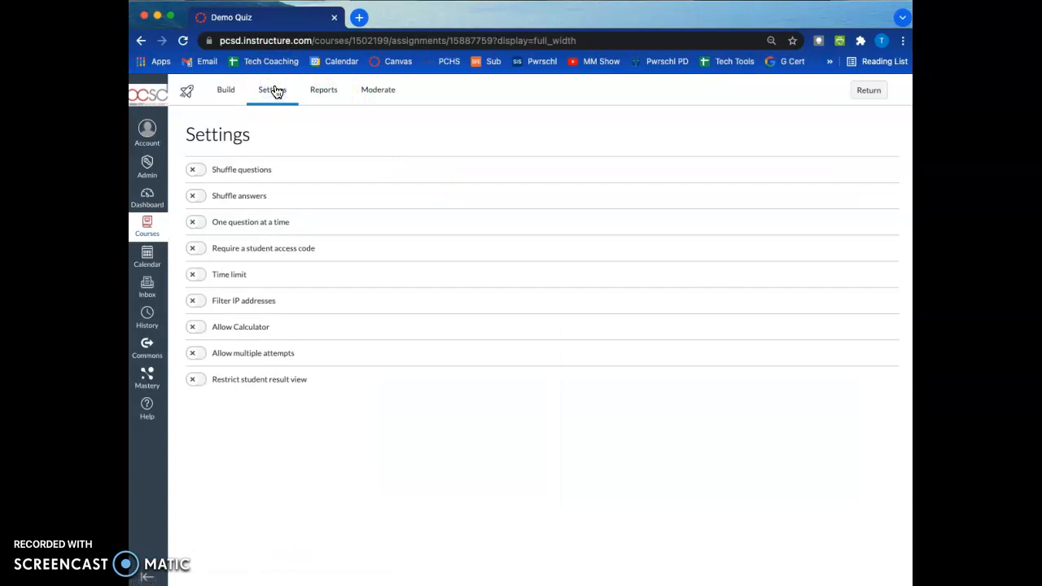
- View the Demo Quiz Reports page, followed by its Moderate page
{"action": "left_click", "coordinate": [322, 91]}
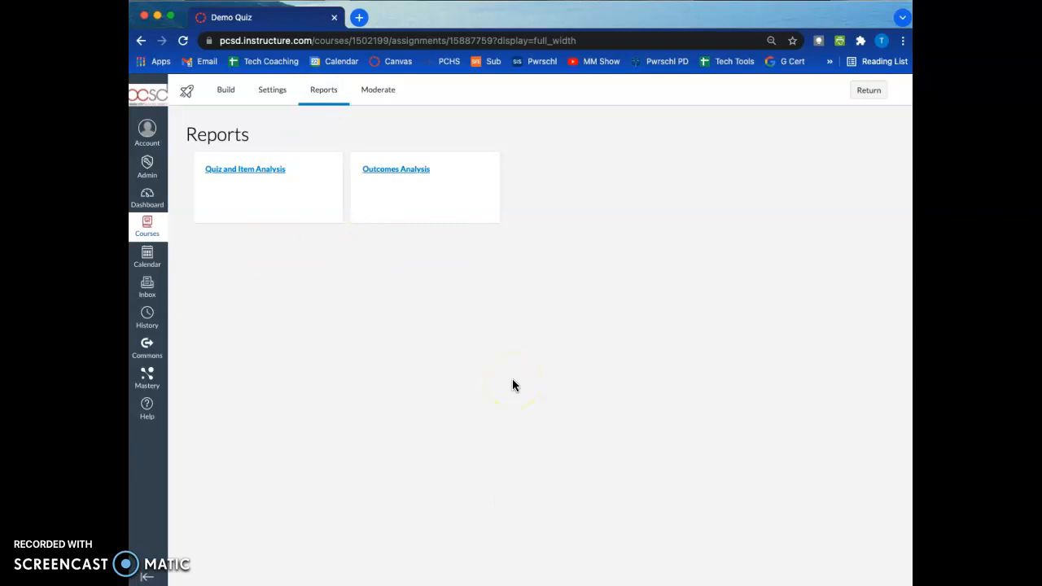
{"action": "left_click", "coordinate": [381, 96]}
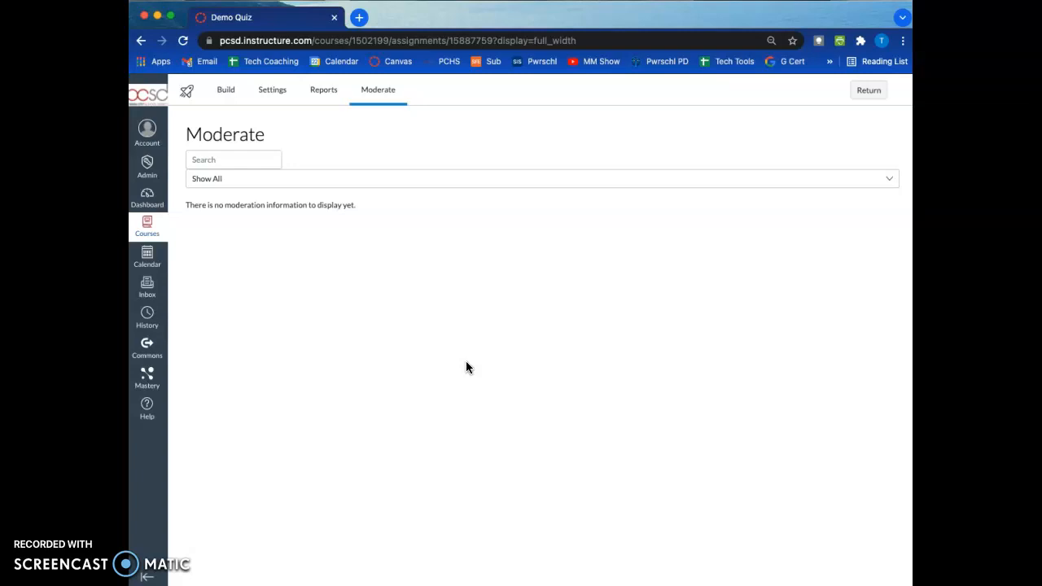
- Return to the quiz's Build page and look over the content types that can be inserted below the fill-in-the-blank question
{"action": "left_click", "coordinate": [225, 90]}
{"action": "scroll", "coordinate": [408, 344], "scroll_direction": "down", "scroll_amount": 3}
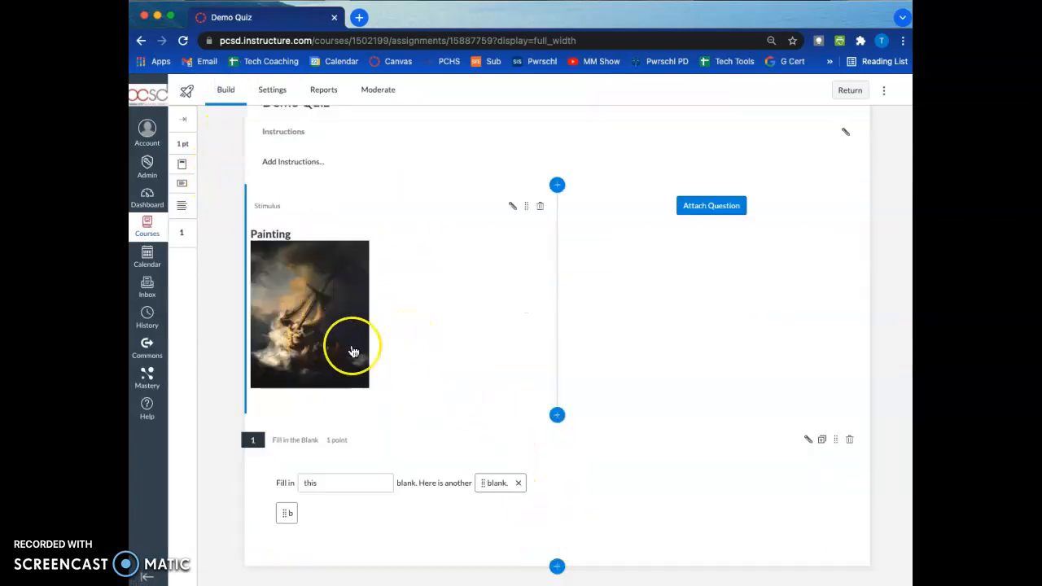
{"action": "left_click", "coordinate": [557, 565]}
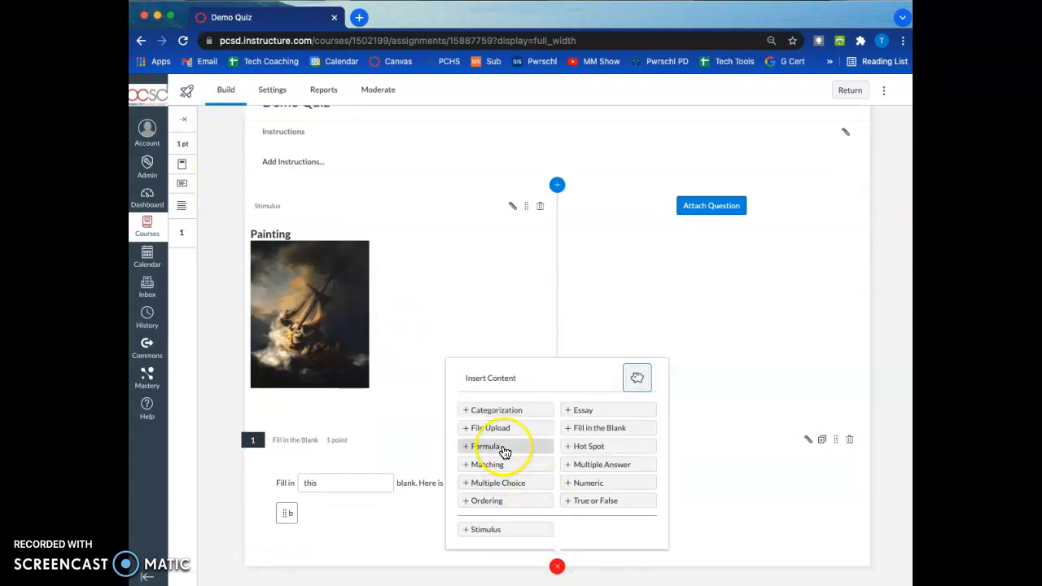
{"action": "left_click", "coordinate": [206, 307]}
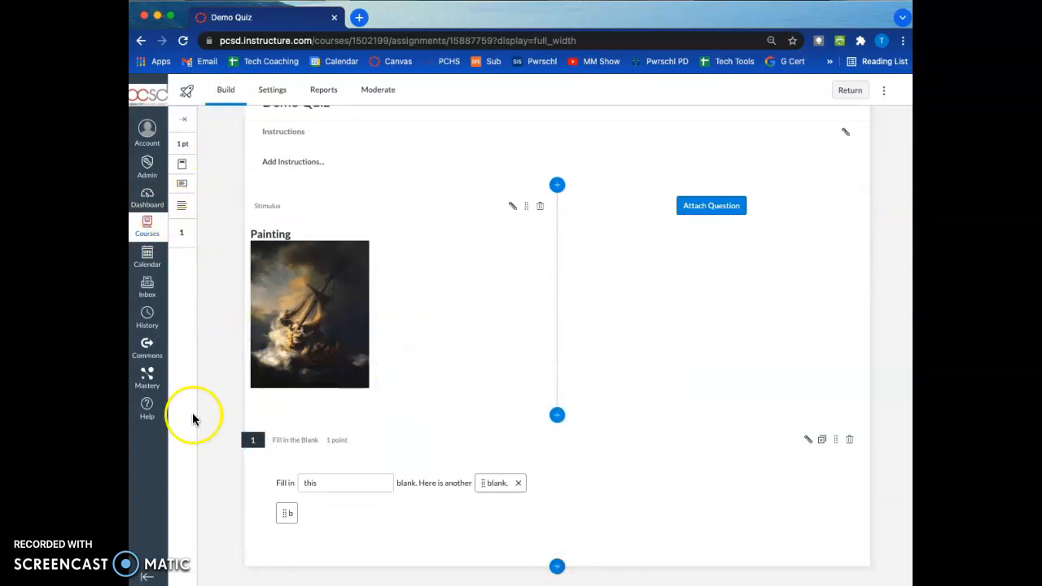
- Expand the Question Navigator and move the fill-in-the-blank question under the Painting stimulus to attach it
{"action": "left_click", "coordinate": [183, 120]}
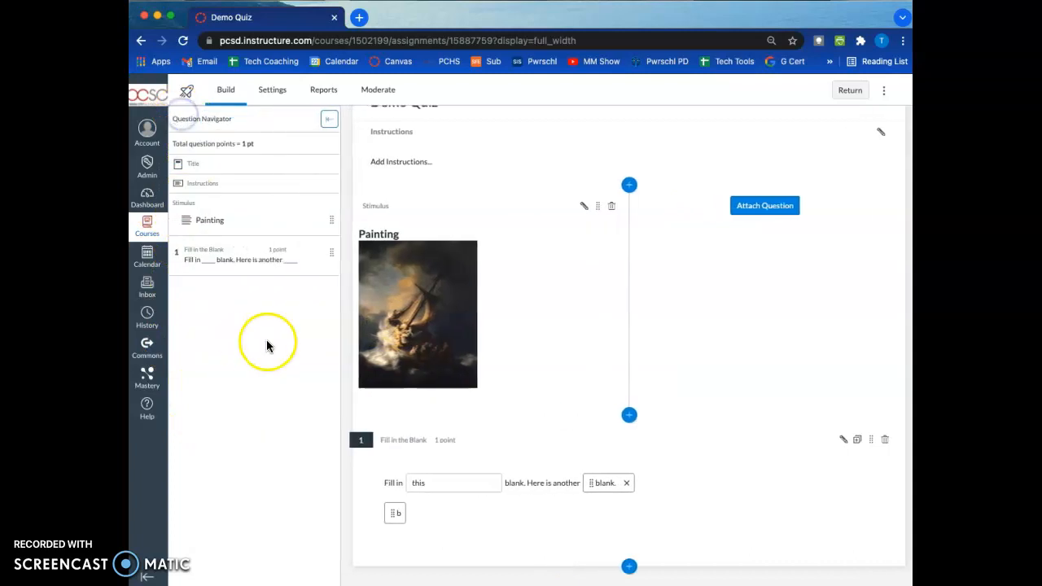
{"action": "left_click_drag", "start_coordinate": [335, 251], "coordinate": [328, 222]}
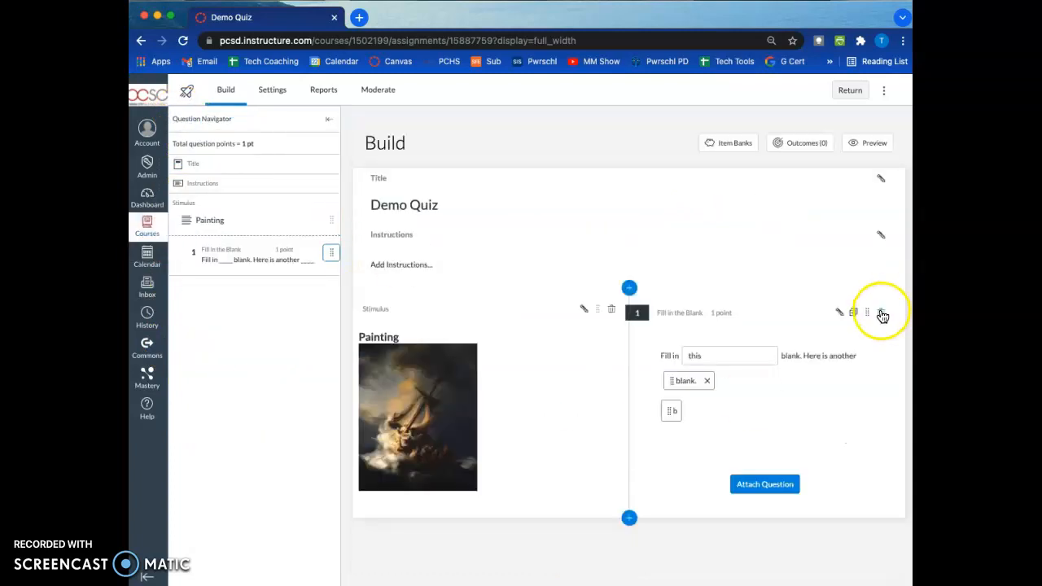
- Detach the fill-in-the-blank question from the Painting stimulus by moving it above the stimulus, directly below the instructions
{"action": "scroll", "coordinate": [868, 307], "scroll_direction": "down", "scroll_amount": 1}
{"action": "scroll", "coordinate": [868, 306], "scroll_direction": "up", "scroll_amount": 1}
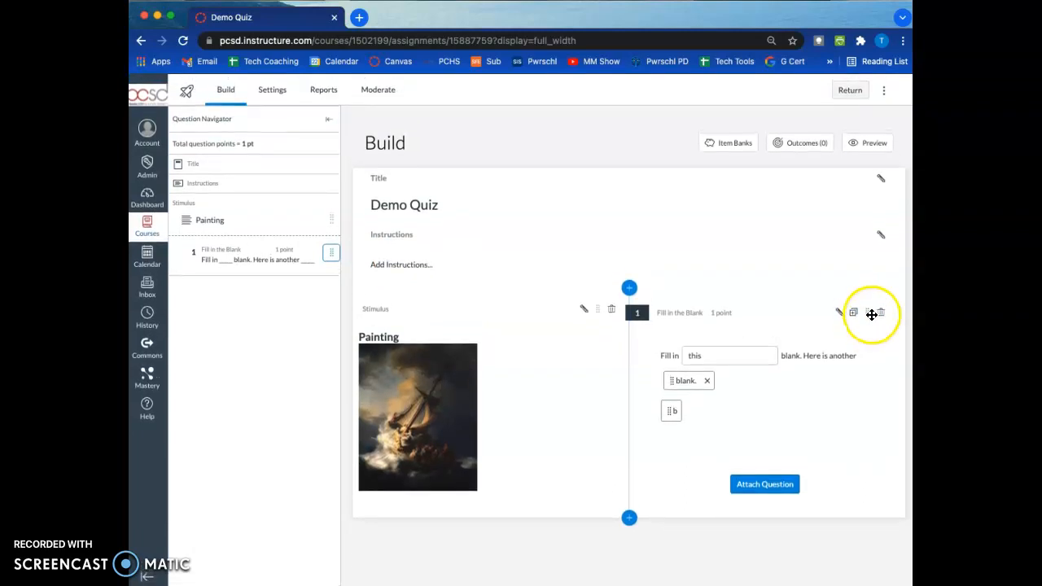
{"action": "left_click_drag", "start_coordinate": [866, 312], "coordinate": [862, 210]}
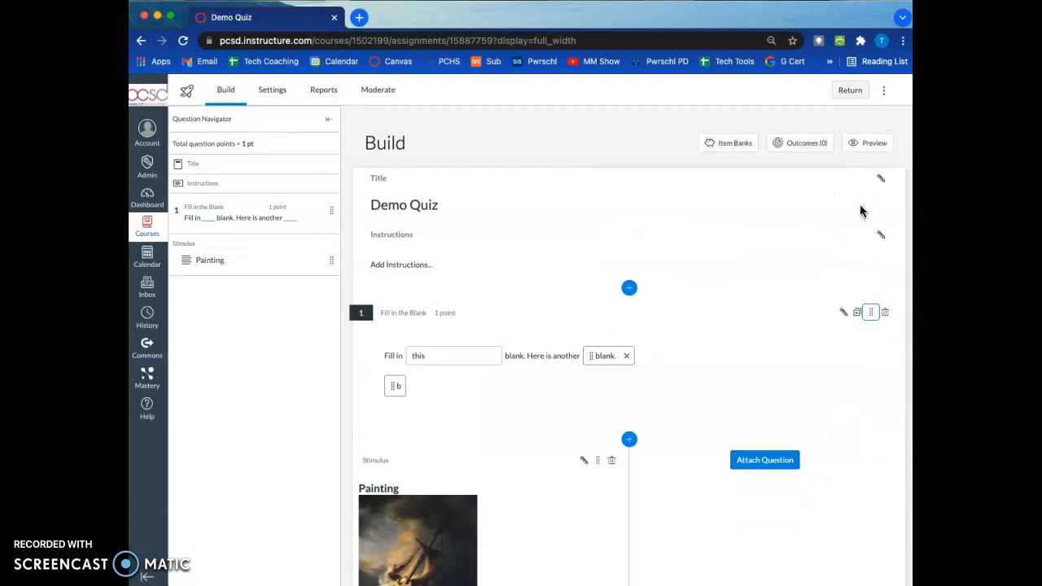
- Duplicate the fill-in-the-blank question above the Painting stimulus
{"action": "scroll", "coordinate": [803, 481], "scroll_direction": "down", "scroll_amount": 2}
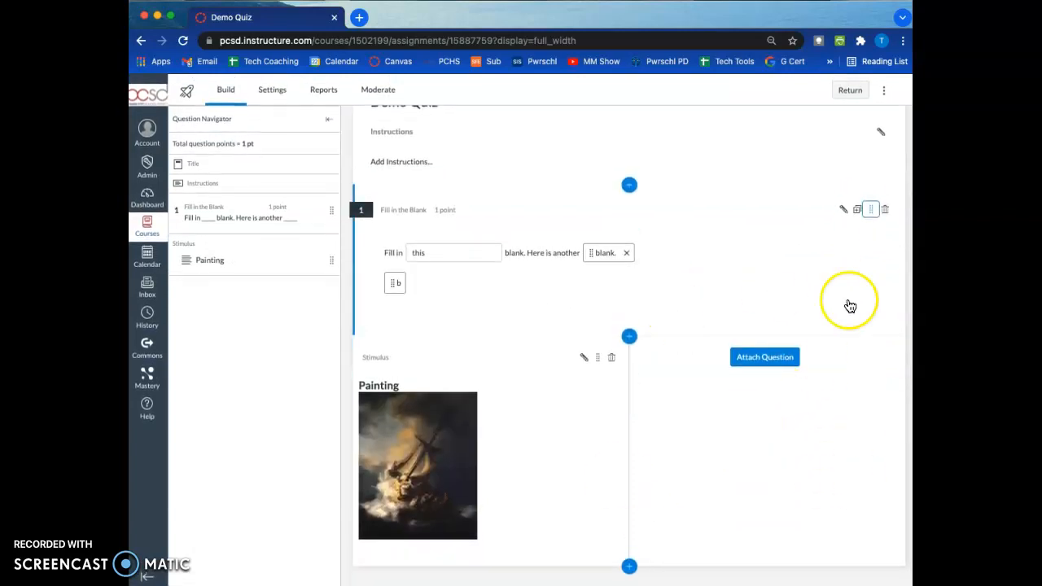
{"action": "left_click", "coordinate": [858, 212]}
{"action": "left_click", "coordinate": [845, 211]}
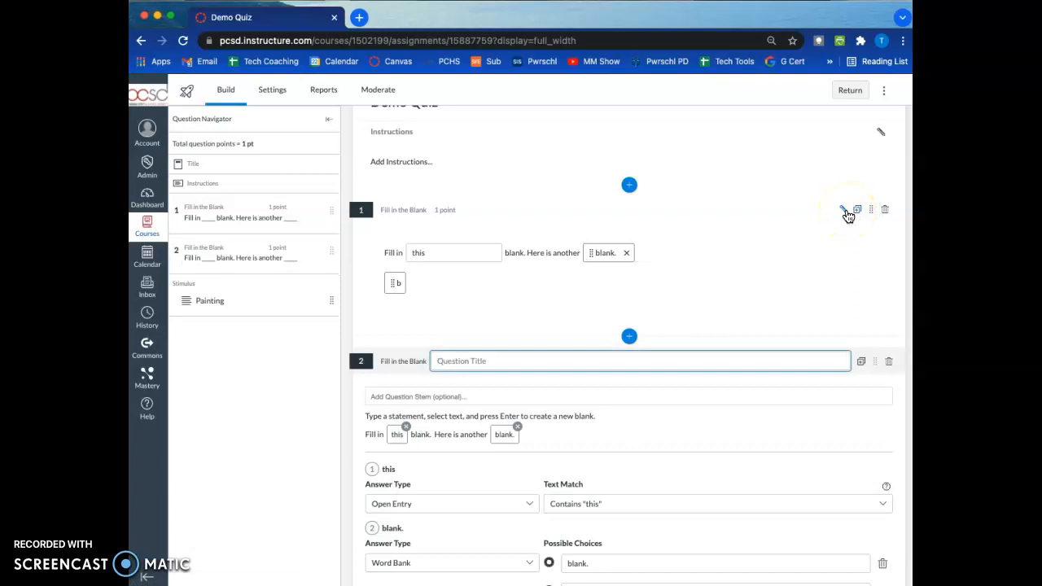
- Leave the quiz builder and return to the course's quizzes page
{"action": "scroll", "coordinate": [848, 216], "scroll_direction": "up", "scroll_amount": 2}
{"action": "scroll", "coordinate": [849, 215], "scroll_direction": "down", "scroll_amount": 7}
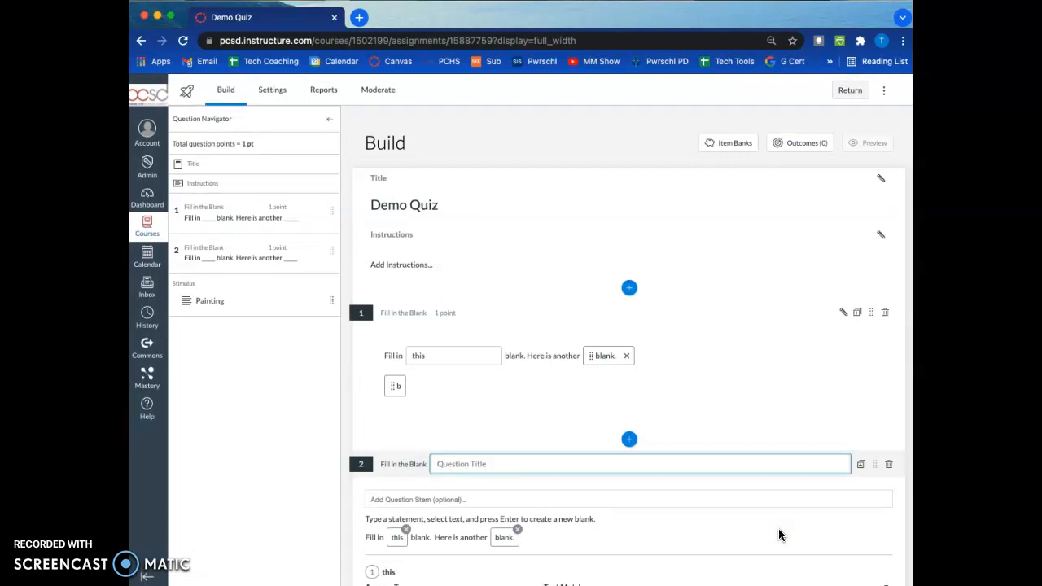
{"action": "left_click", "coordinate": [850, 91]}
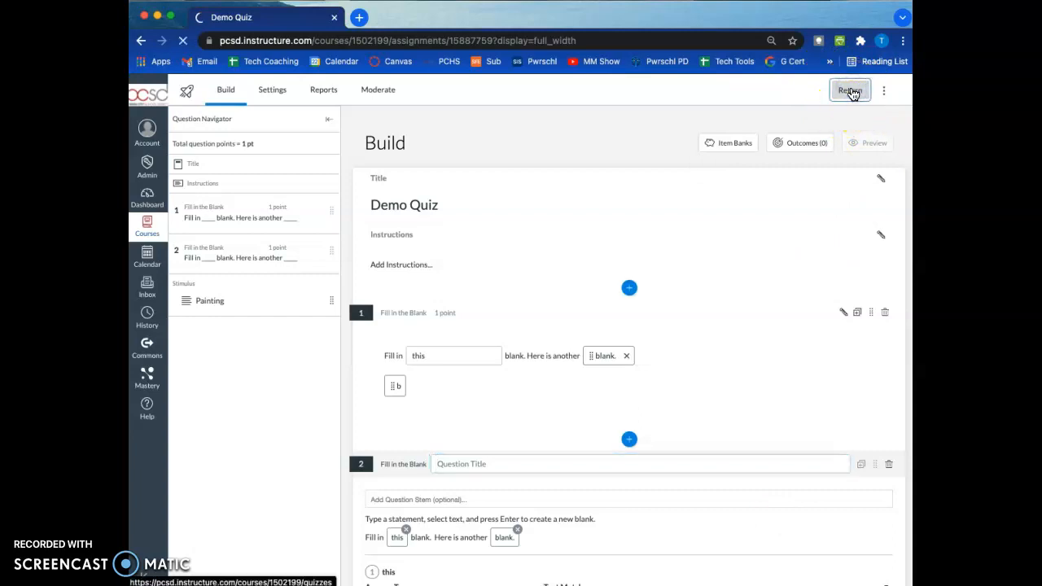